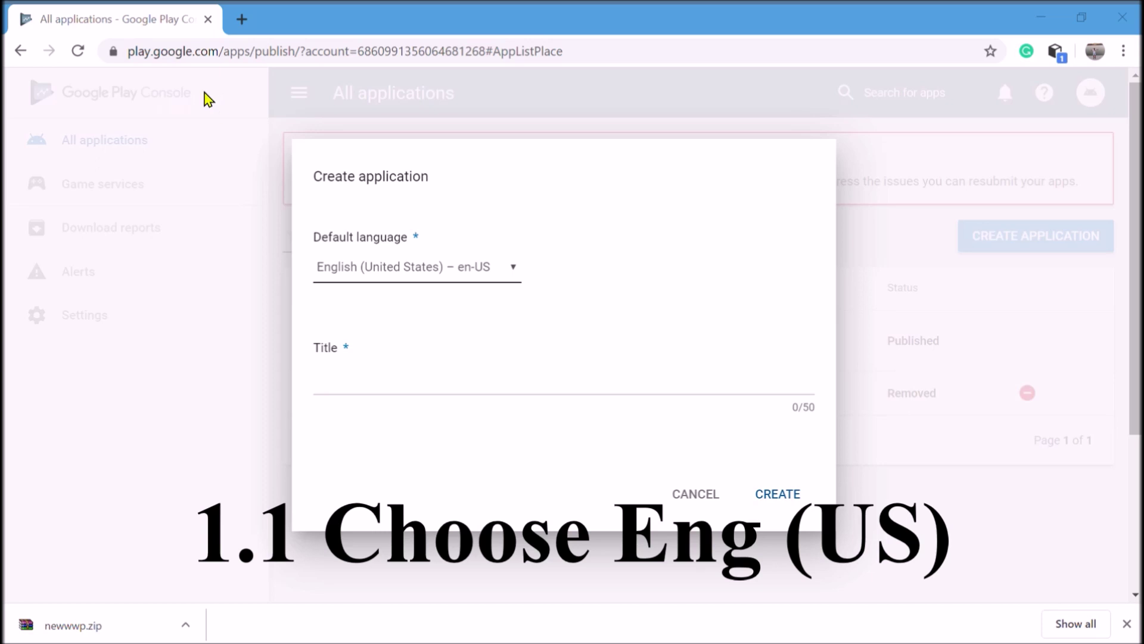
# Create the app titled 'Coin&Spin Master NowlTips CoinSpins Pig Master2K20', trimmed to 50 characters
pyautogui.click(306, 632)
pyautogui.click(344, 392)
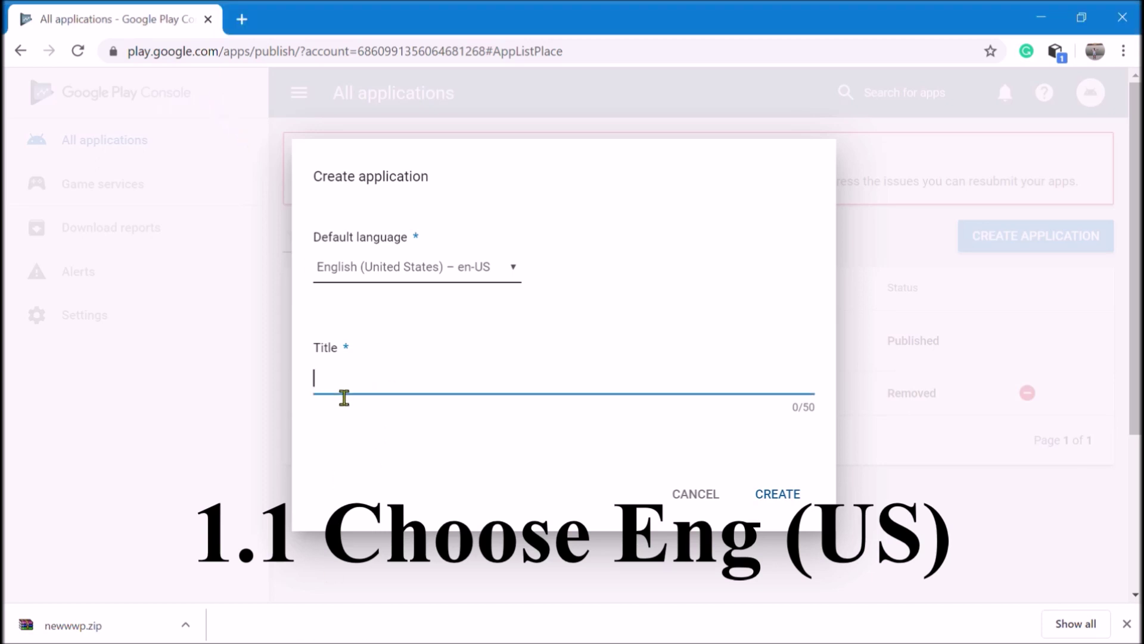
pyautogui.write('Coin&Spin Master NowlTips CoinSpins Pig Master 2K20')
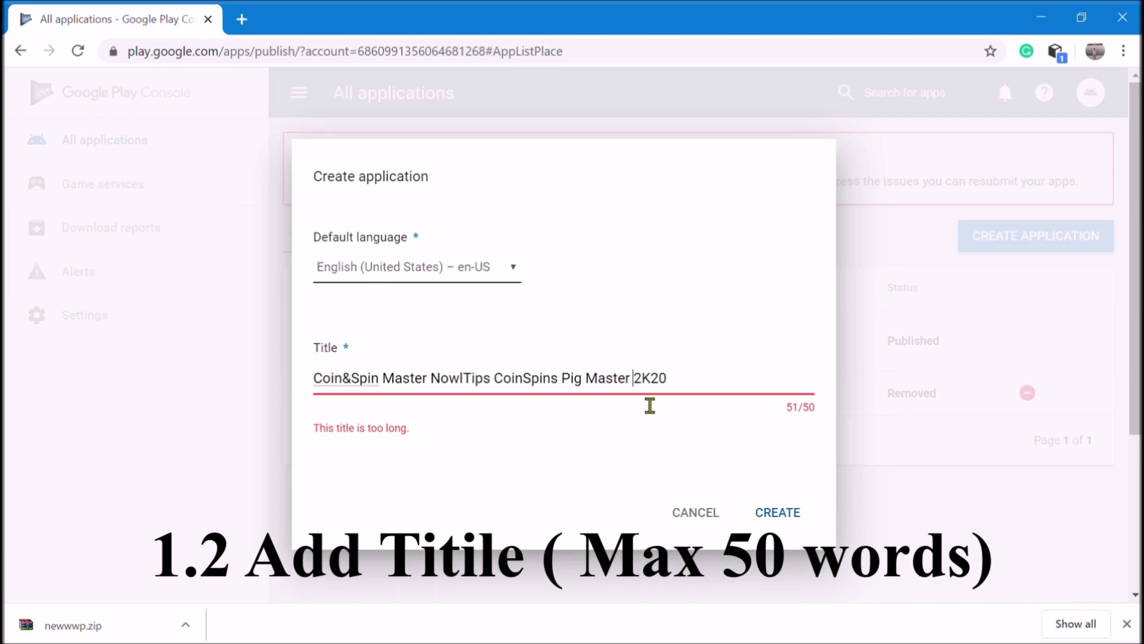
pyautogui.press('Left')
pyautogui.press('Left')
pyautogui.press('Left')
pyautogui.press('Left')
pyautogui.press('BackSpace')
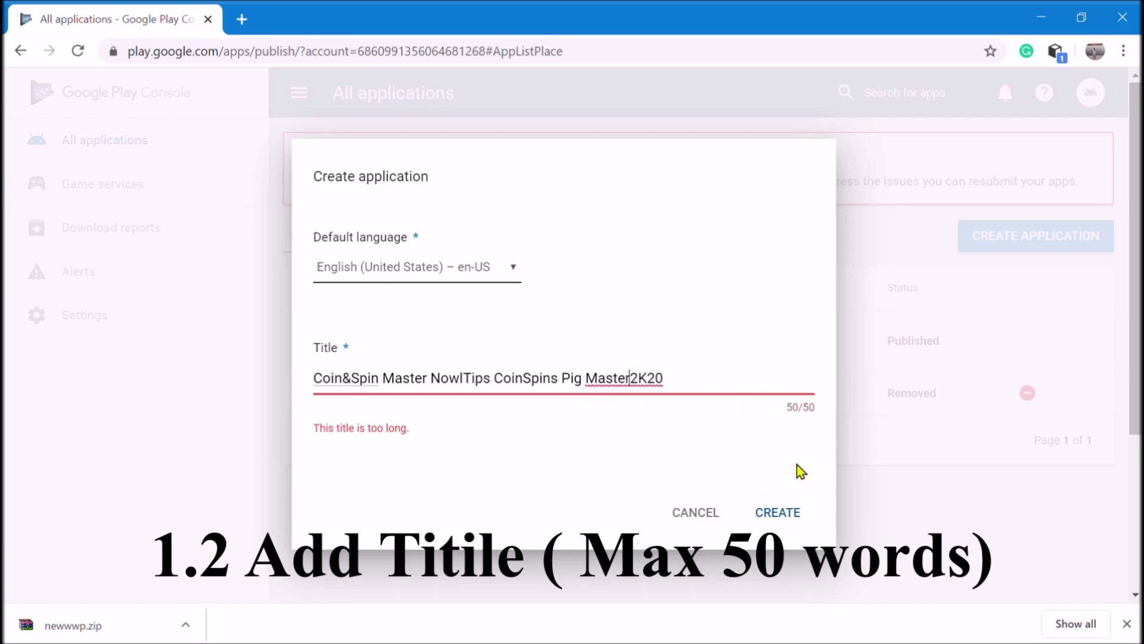
pyautogui.click(794, 517)
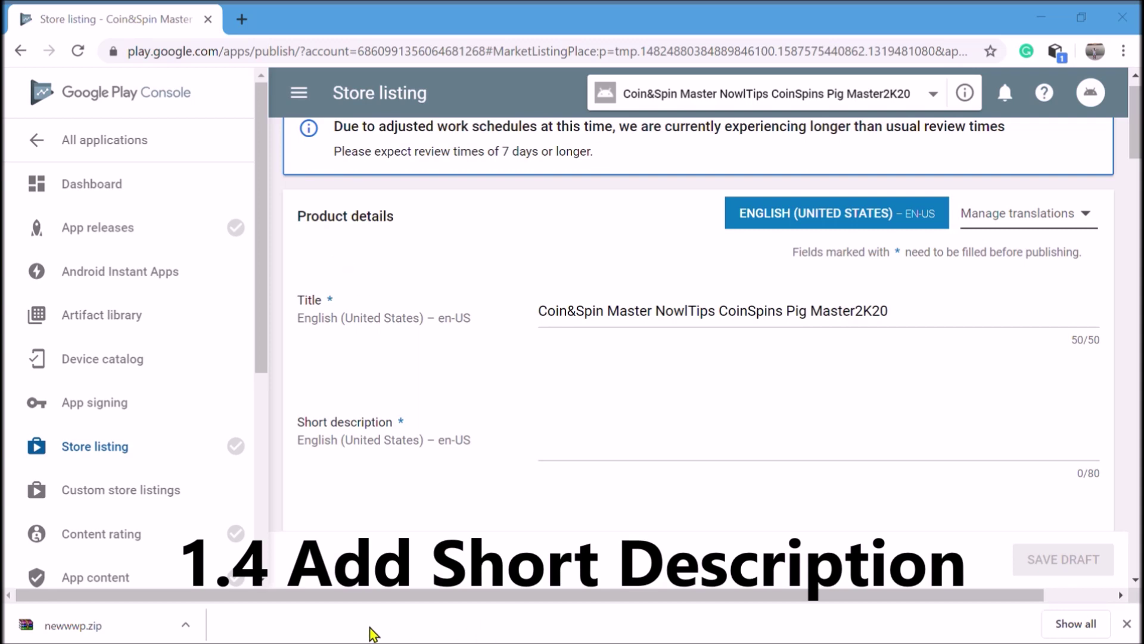
# Paste the short description text into the store listing's Short description field
pyautogui.click(292, 631)
pyautogui.click(587, 455)
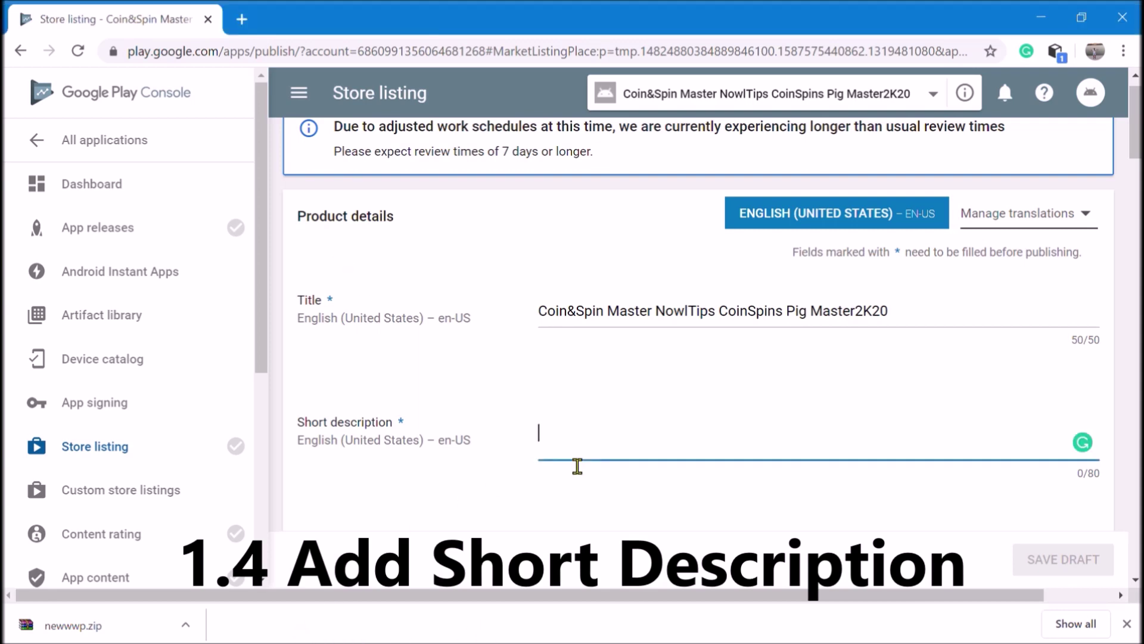
pyautogui.write('New Application For Coin Masters New 2020 . Calcul Guide New Tips')
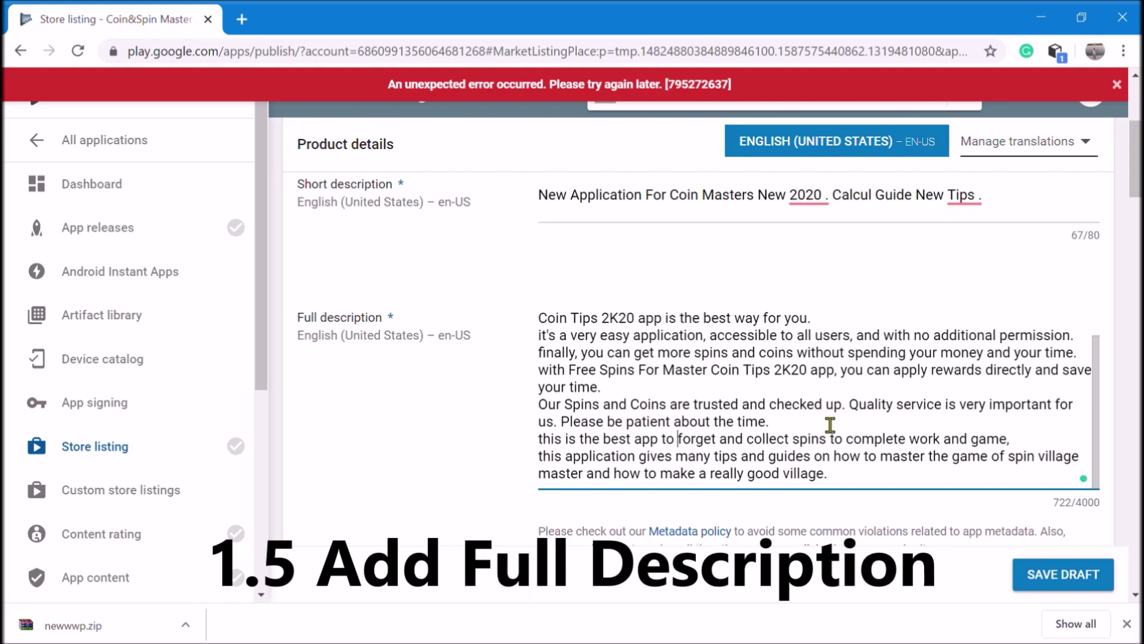
pyautogui.scroll(-3, 823, 420)
pyautogui.scroll(-2, 818, 418)
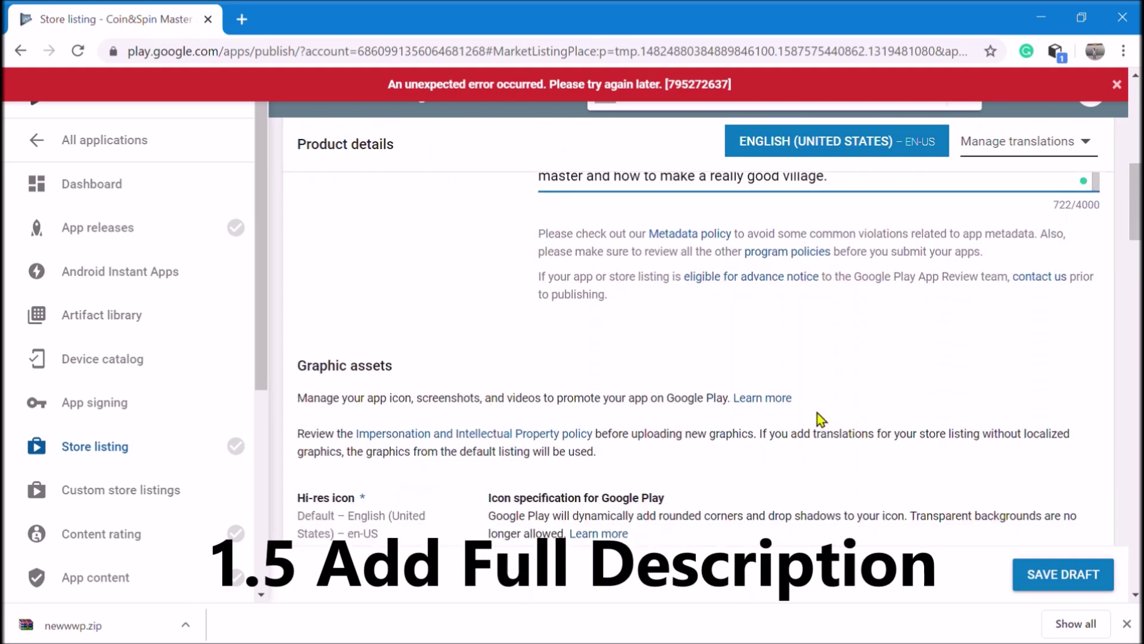
pyautogui.scroll(10, 817, 413)
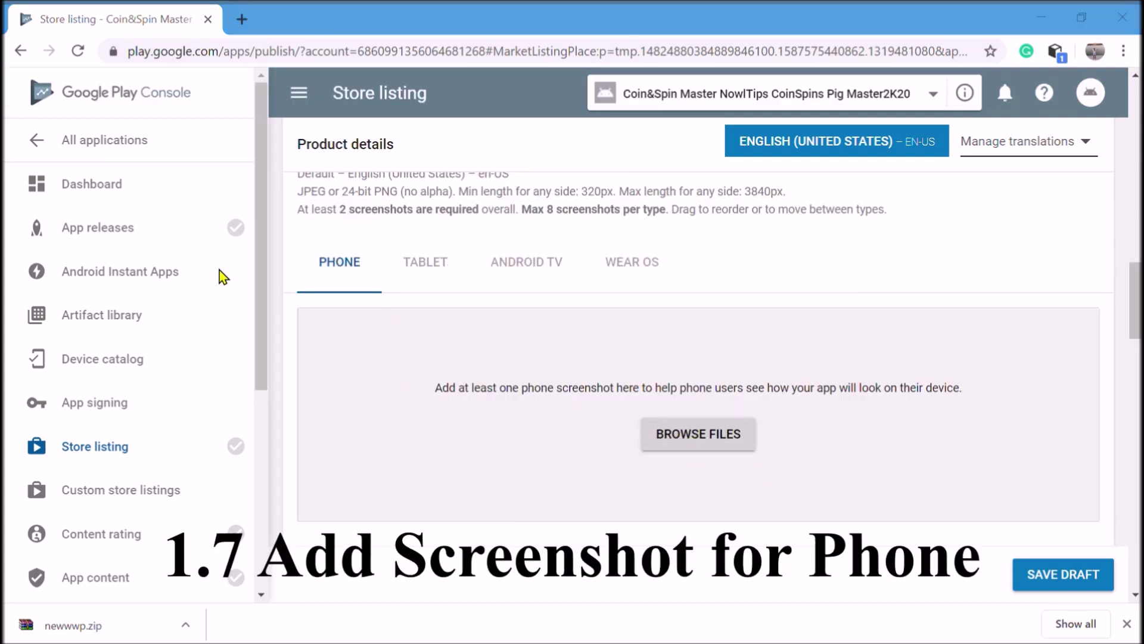
# Add a phone screenshot plus 7-inch and 10-inch tablet screenshots to the store listing
pyautogui.moveTo(220, 270); pyautogui.dragTo(706, 376)
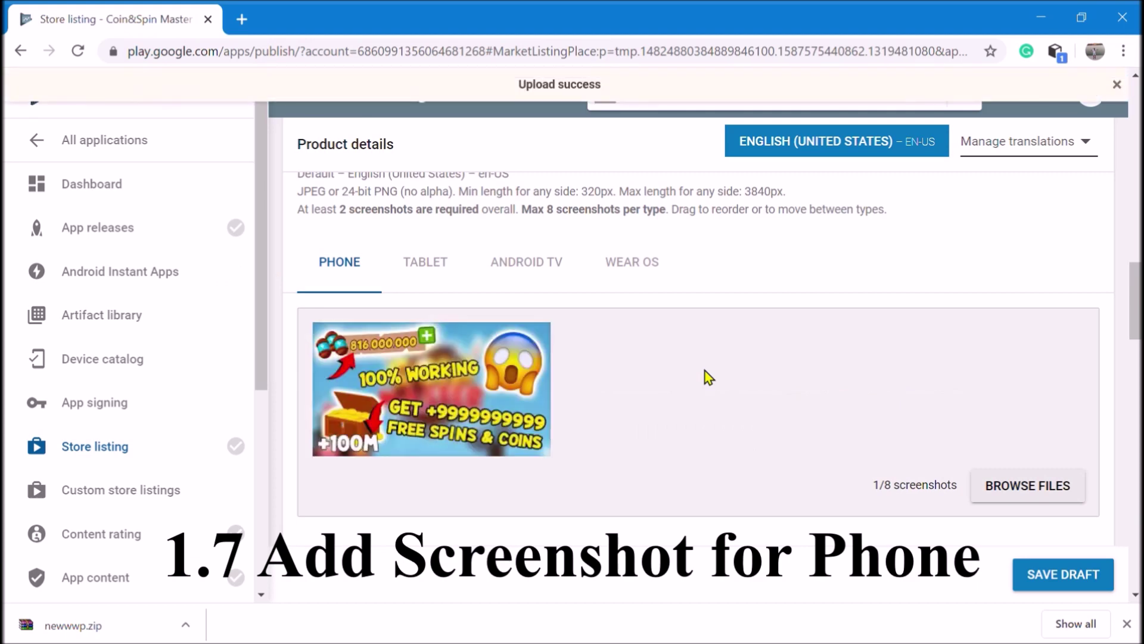
pyautogui.click(435, 272)
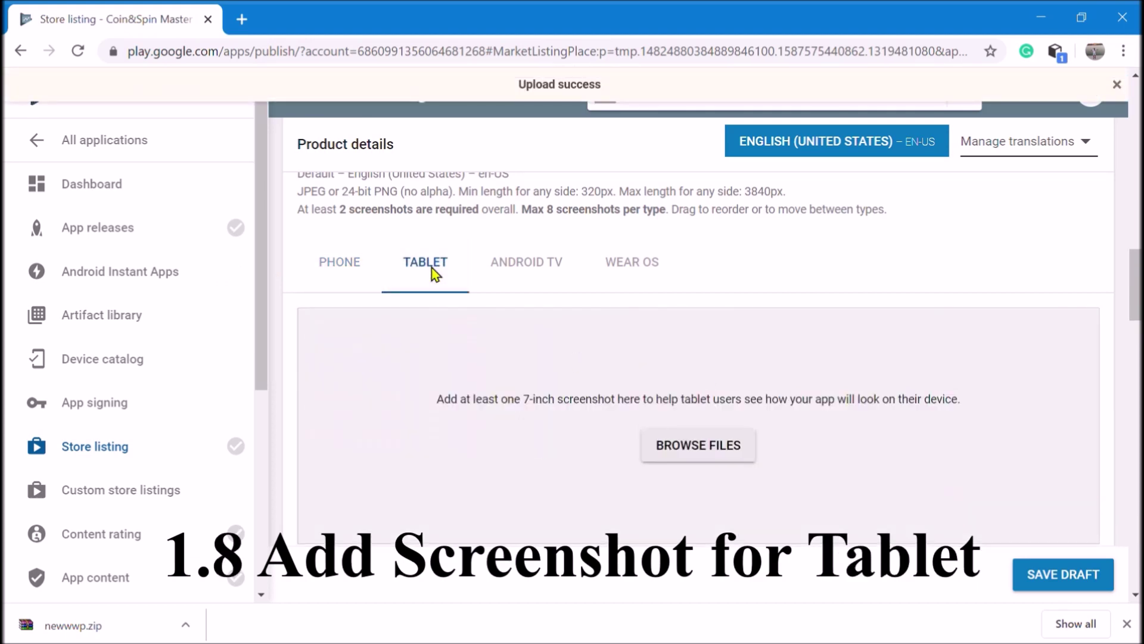
pyautogui.click(690, 446)
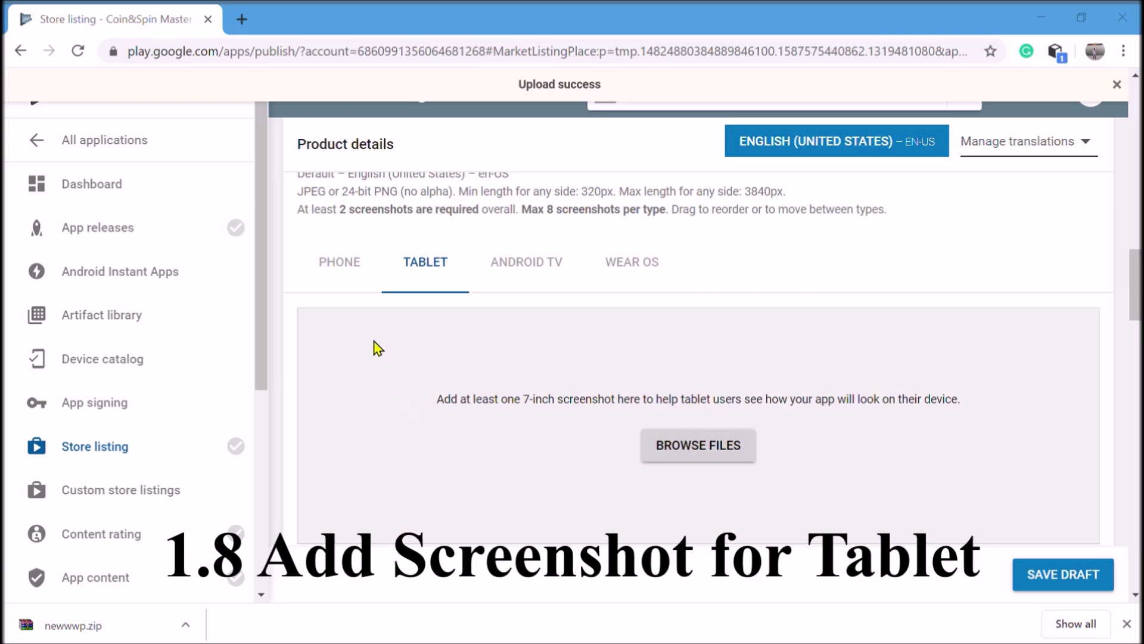
pyautogui.press('Return')
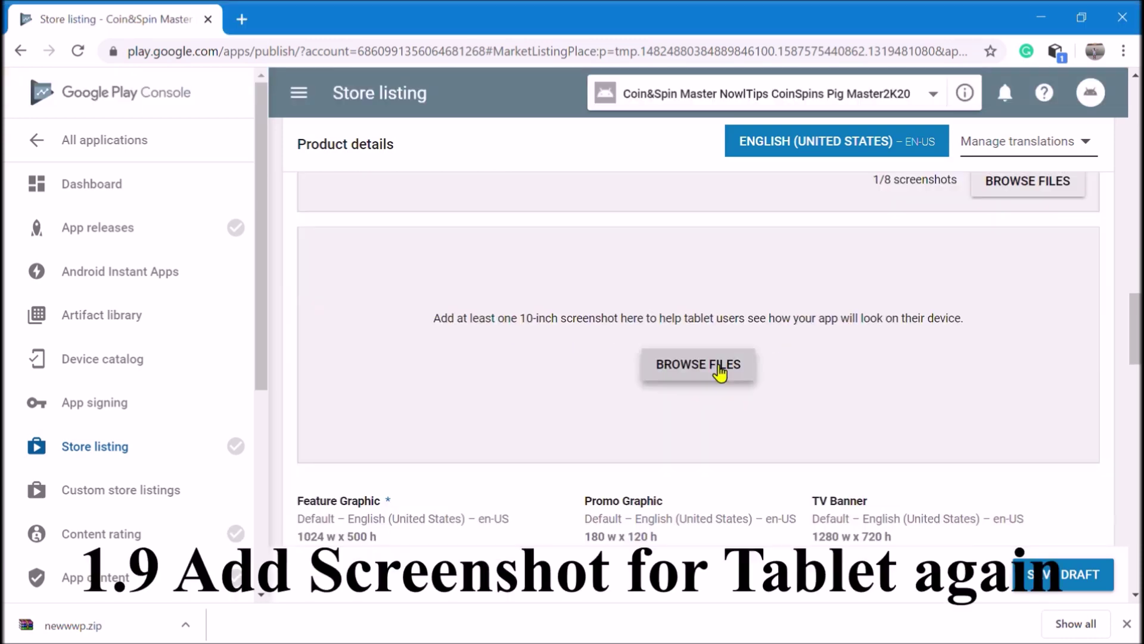
pyautogui.click(721, 365)
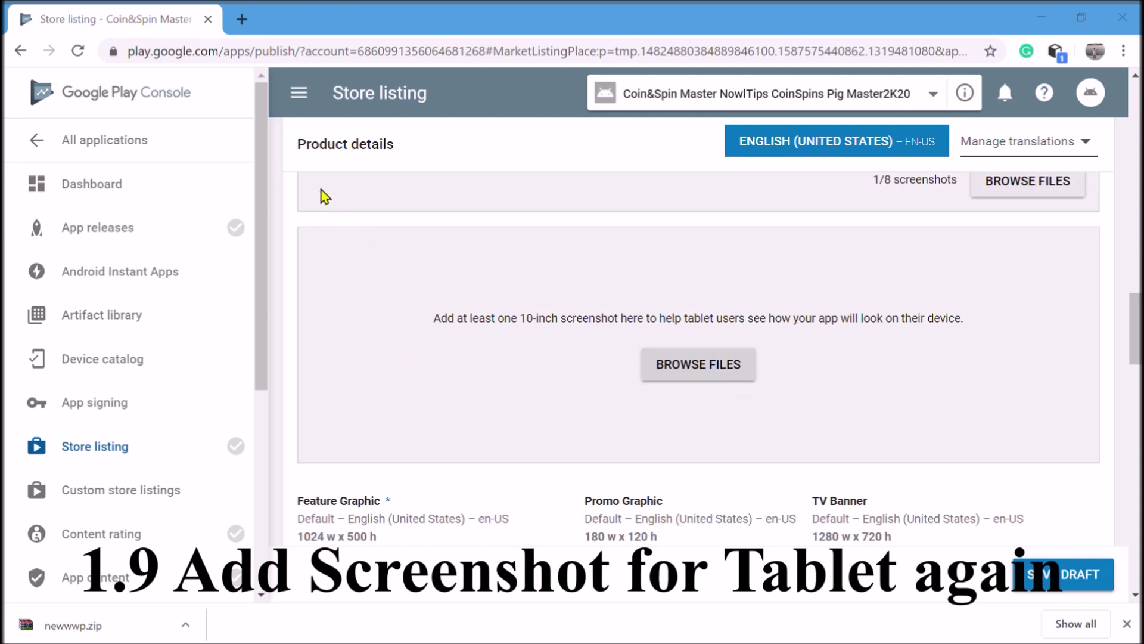
pyautogui.press('Return')
# Upload the feature graphic image for the store listing
pyautogui.scroll(-2, 660, 325)
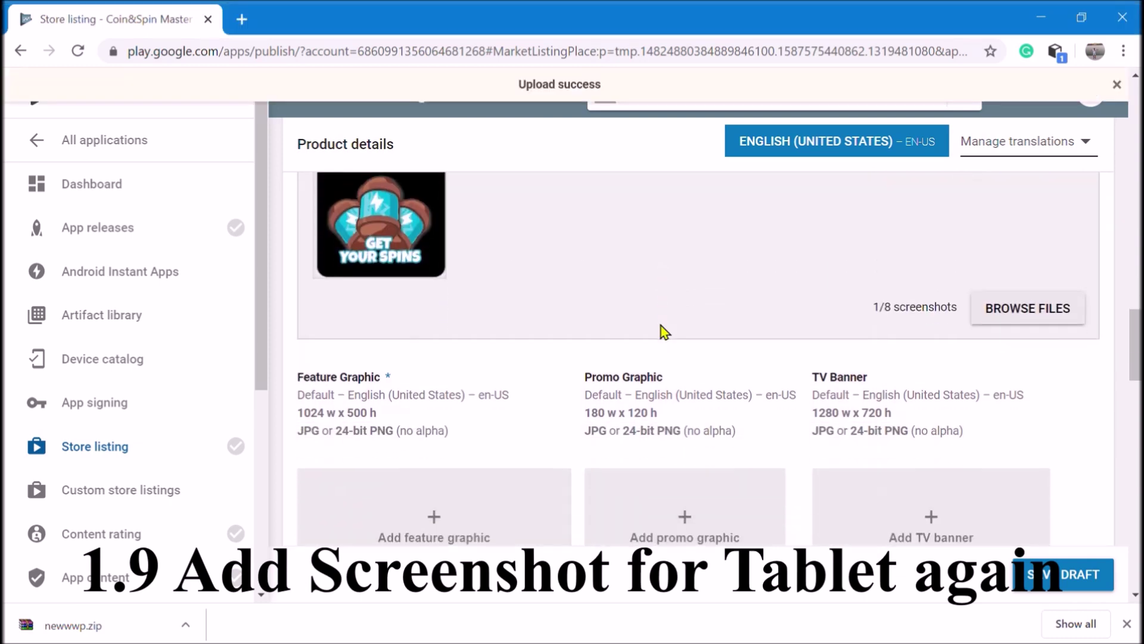
pyautogui.scroll(-2, 663, 330)
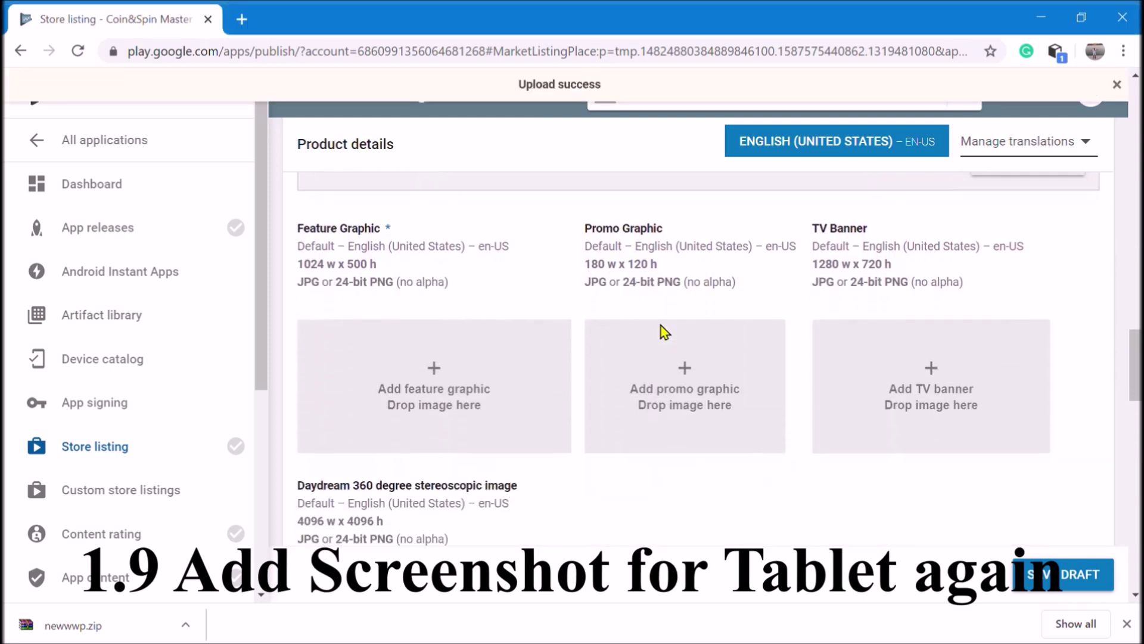
pyautogui.click(455, 388)
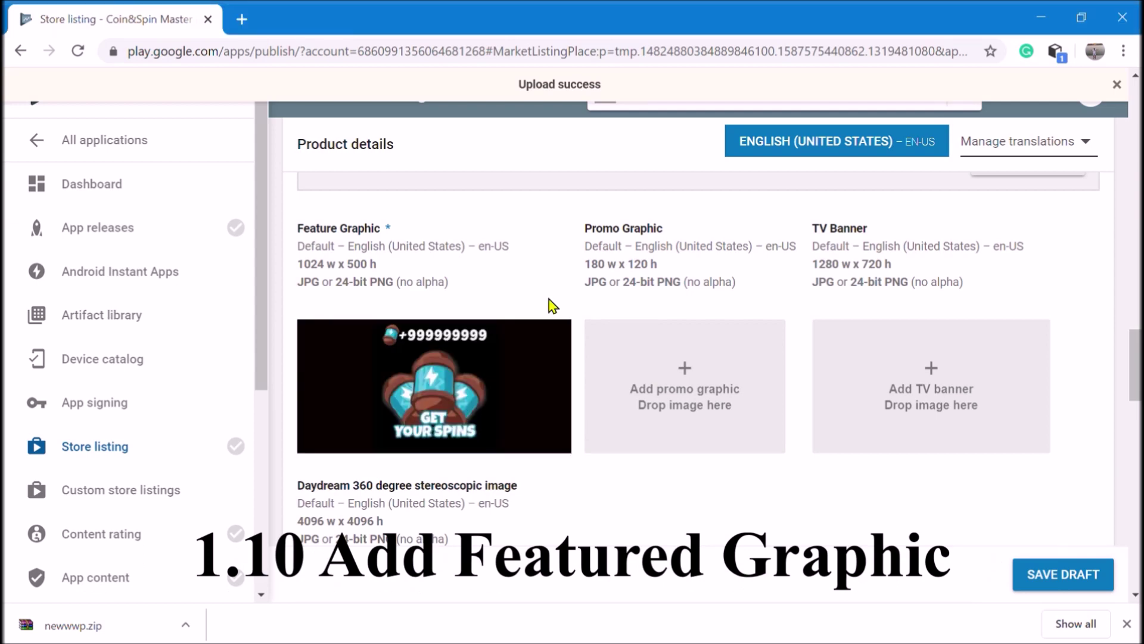
pyautogui.scroll(-2, 549, 304)
pyautogui.scroll(-1, 551, 306)
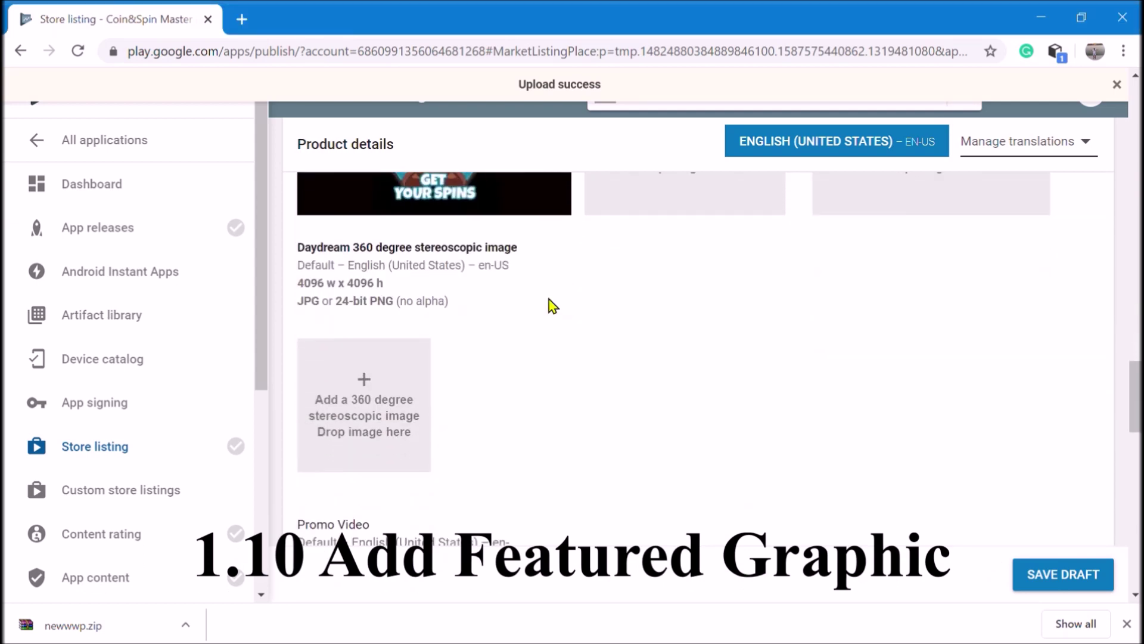
pyautogui.scroll(-4, 549, 299)
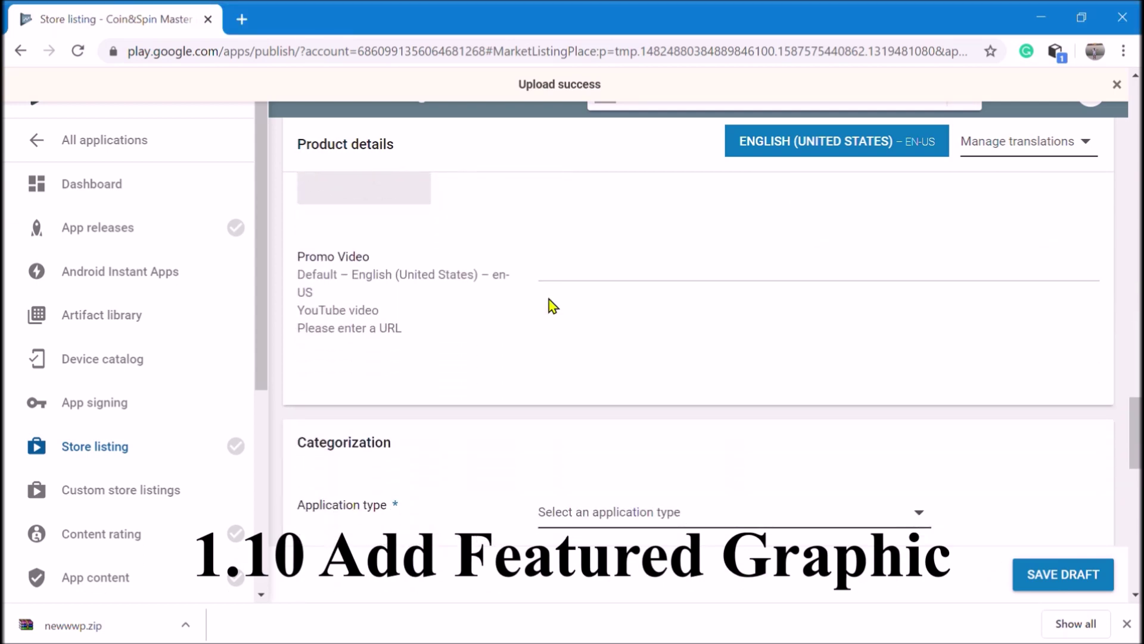
pyautogui.scroll(-3, 549, 304)
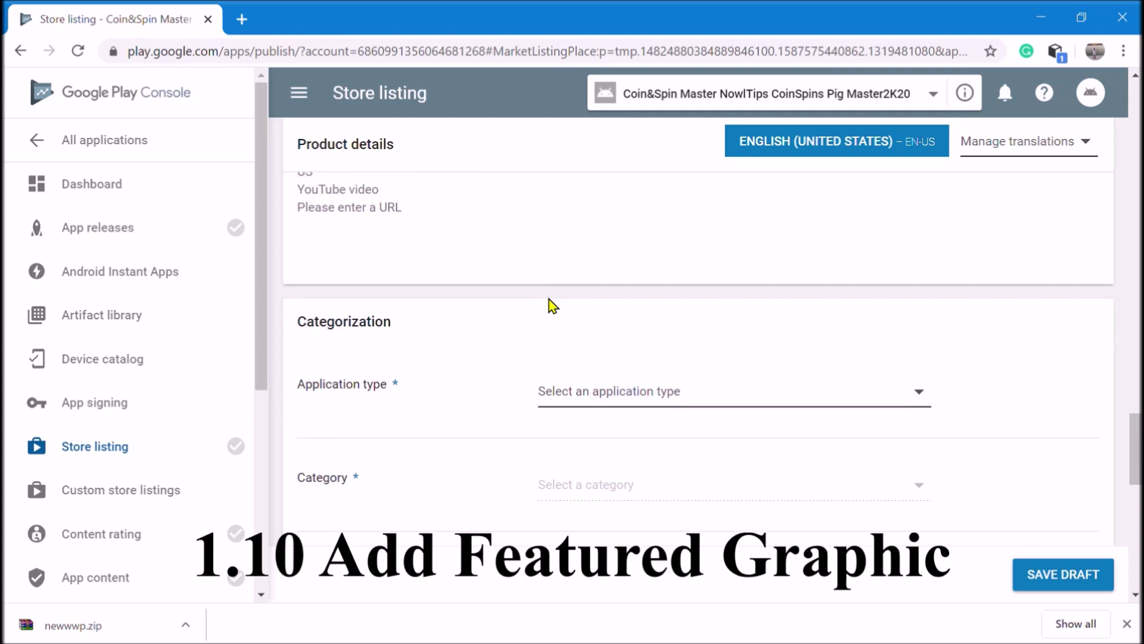
# Choose Applications as app type and Entertainment as category, then save the listing draft
pyautogui.scroll(-2, 549, 304)
pyautogui.click(548, 304)
pyautogui.click(598, 325)
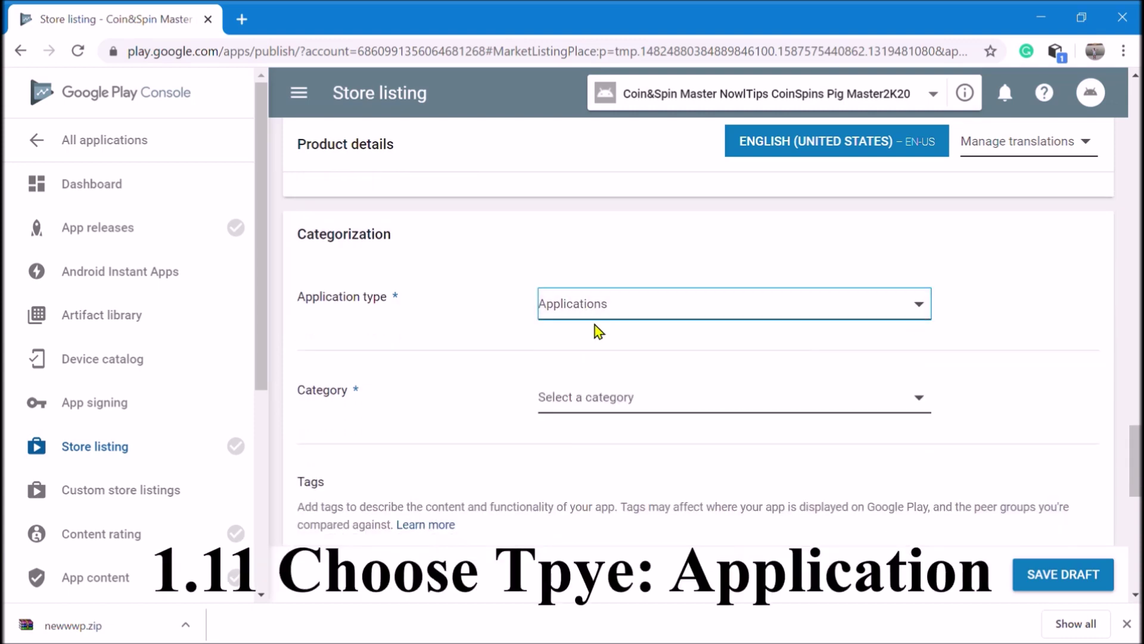
pyautogui.click(602, 400)
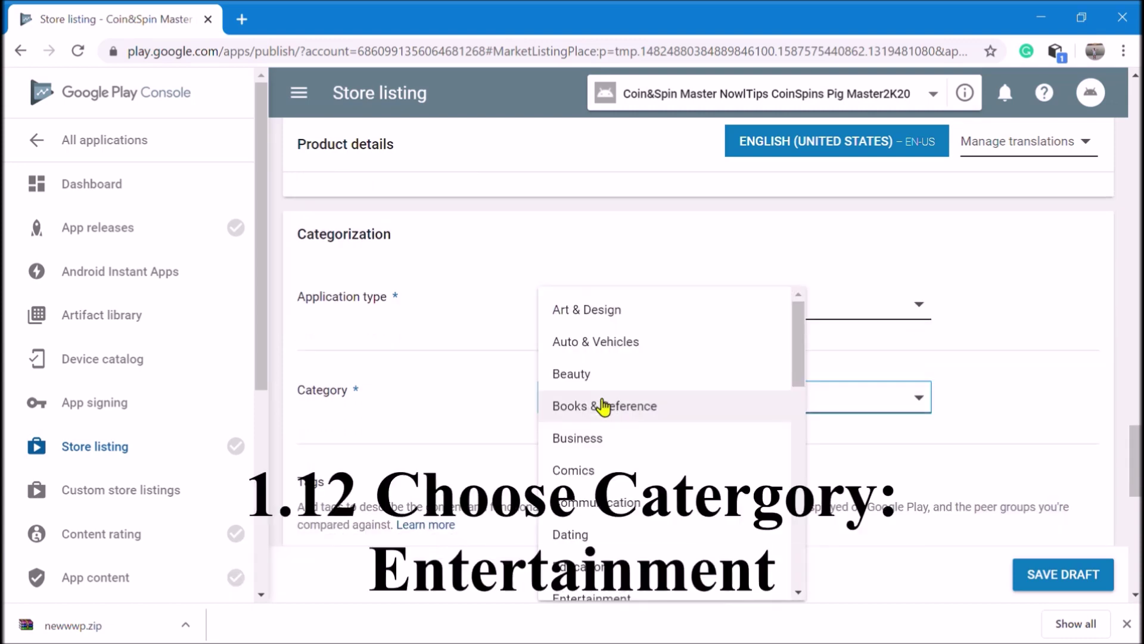
pyautogui.scroll(-1, 614, 576)
pyautogui.click(614, 569)
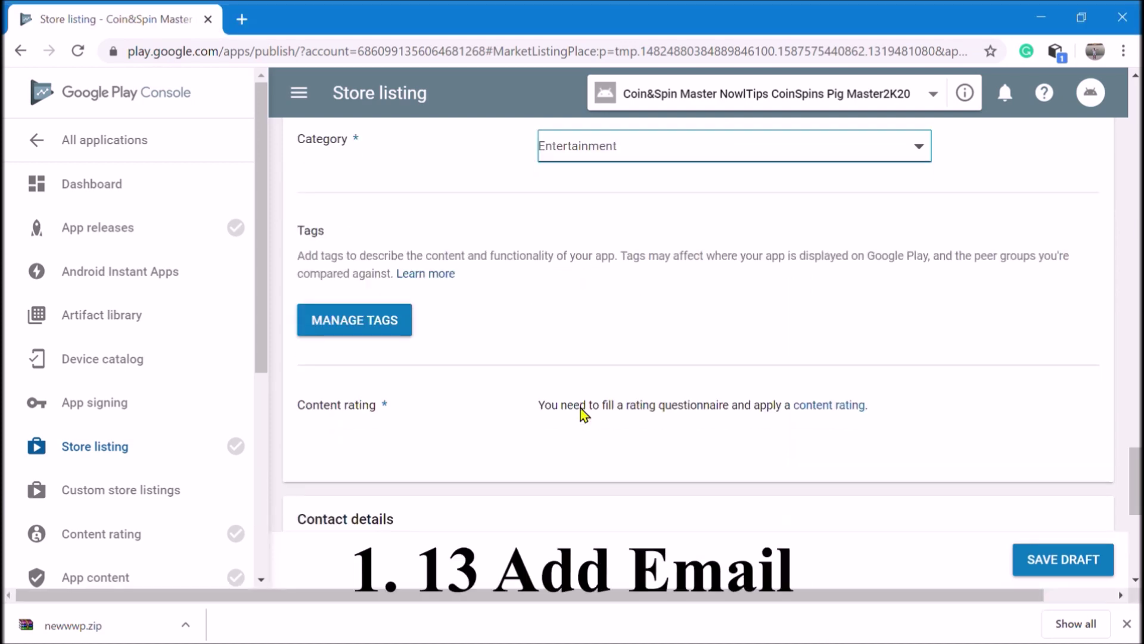
pyautogui.scroll(-8, 582, 414)
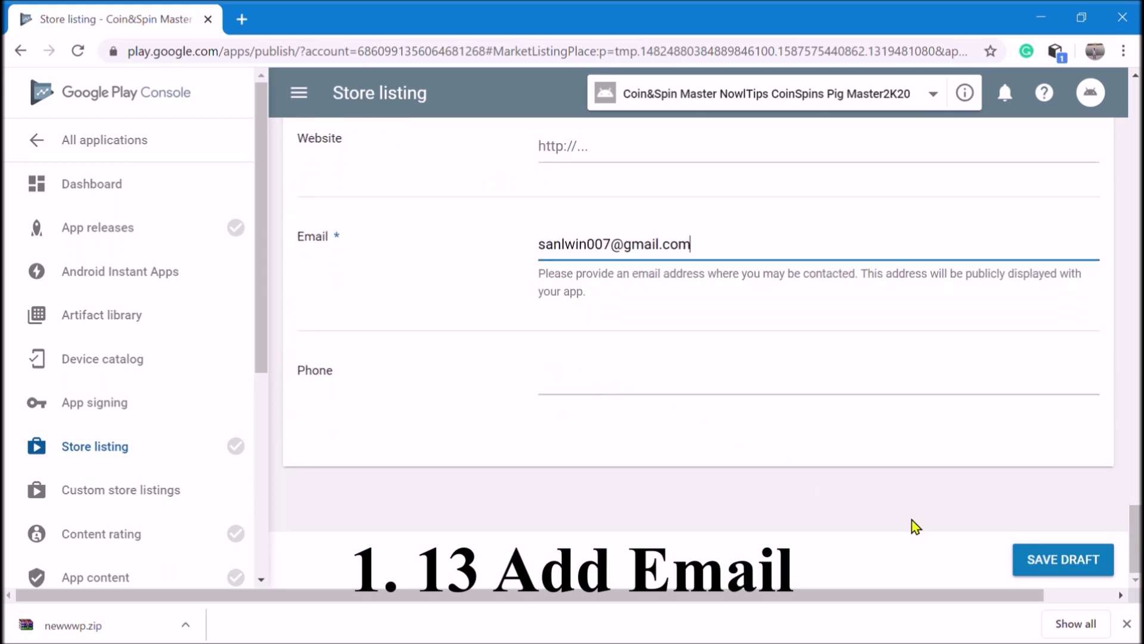
pyautogui.click(1044, 559)
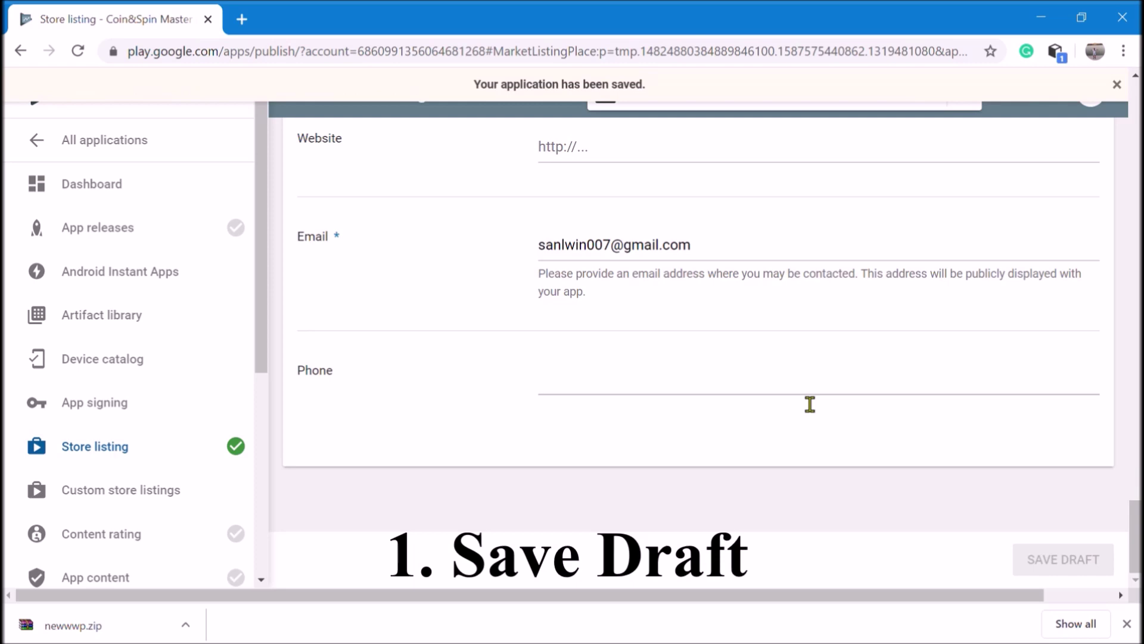
# Start a new Production release and accept Google-managed app signing
pyautogui.click(131, 230)
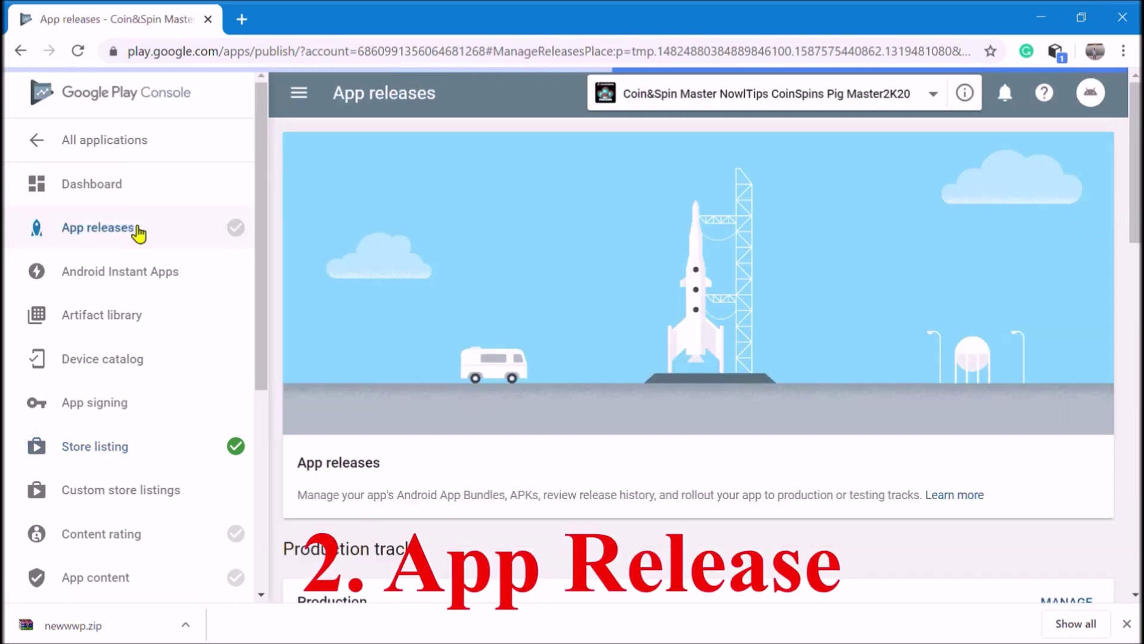
pyautogui.scroll(-6, 588, 327)
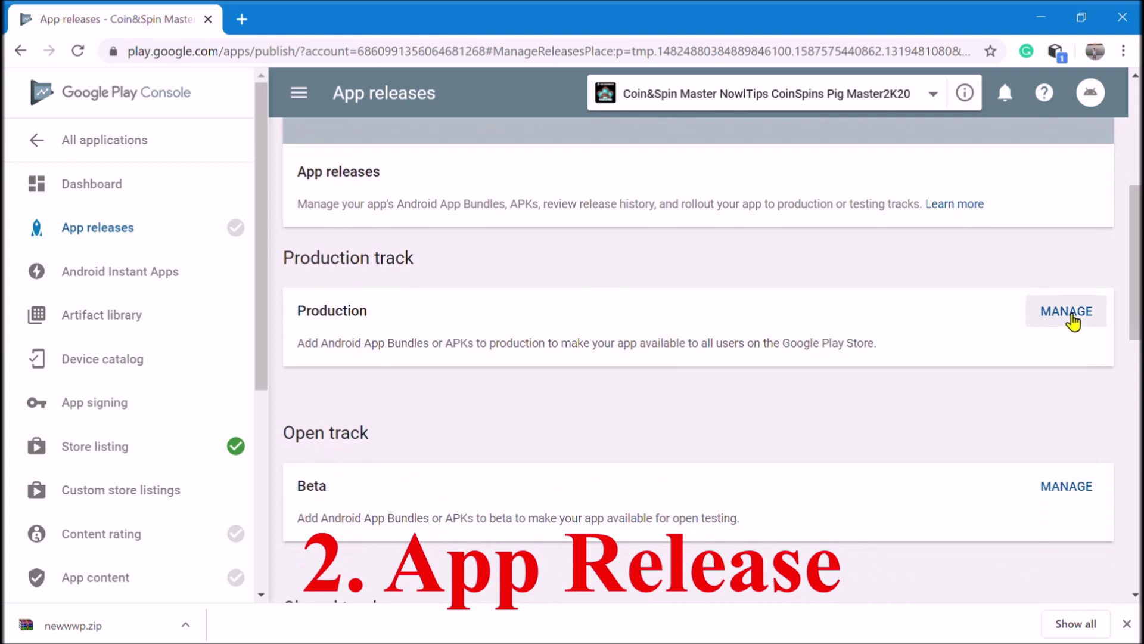
pyautogui.click(1069, 318)
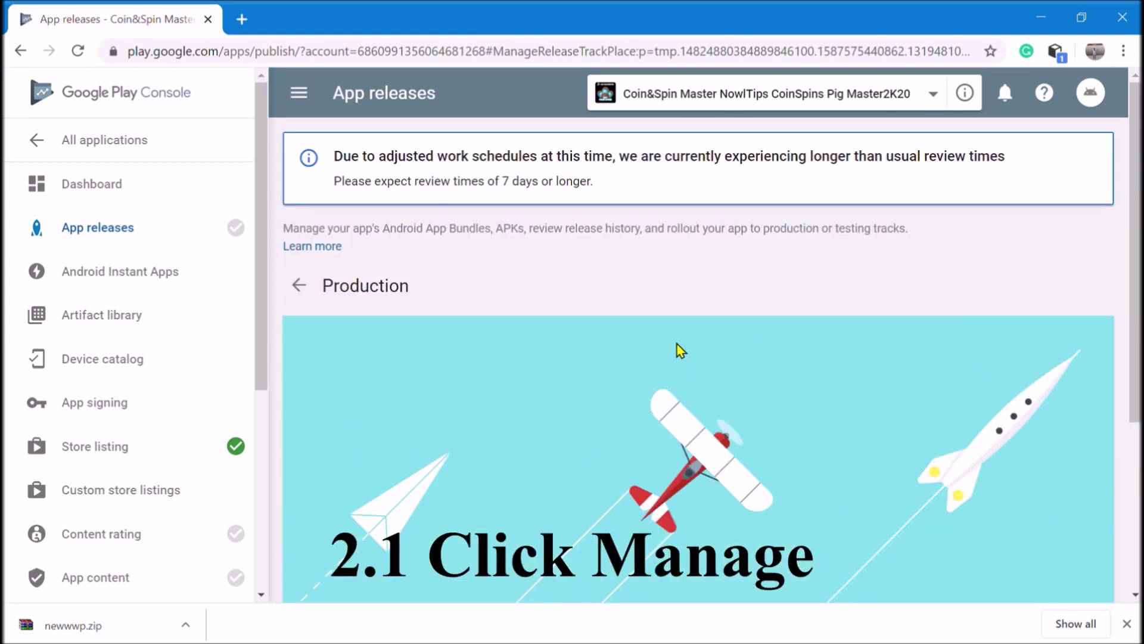
pyautogui.scroll(-4, 677, 345)
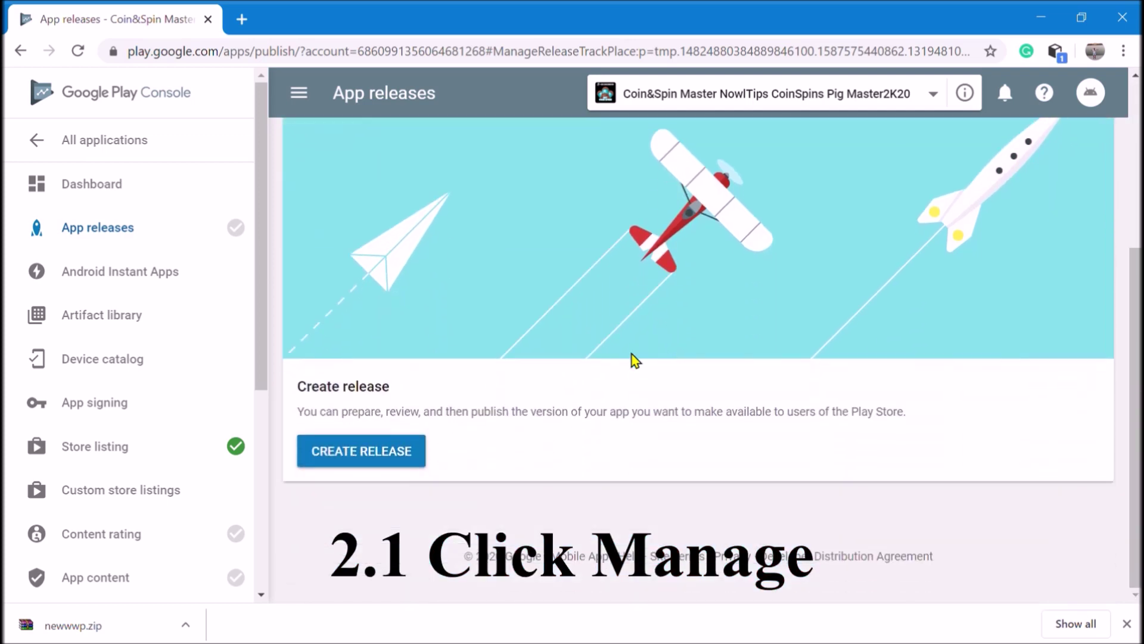
pyautogui.click(412, 452)
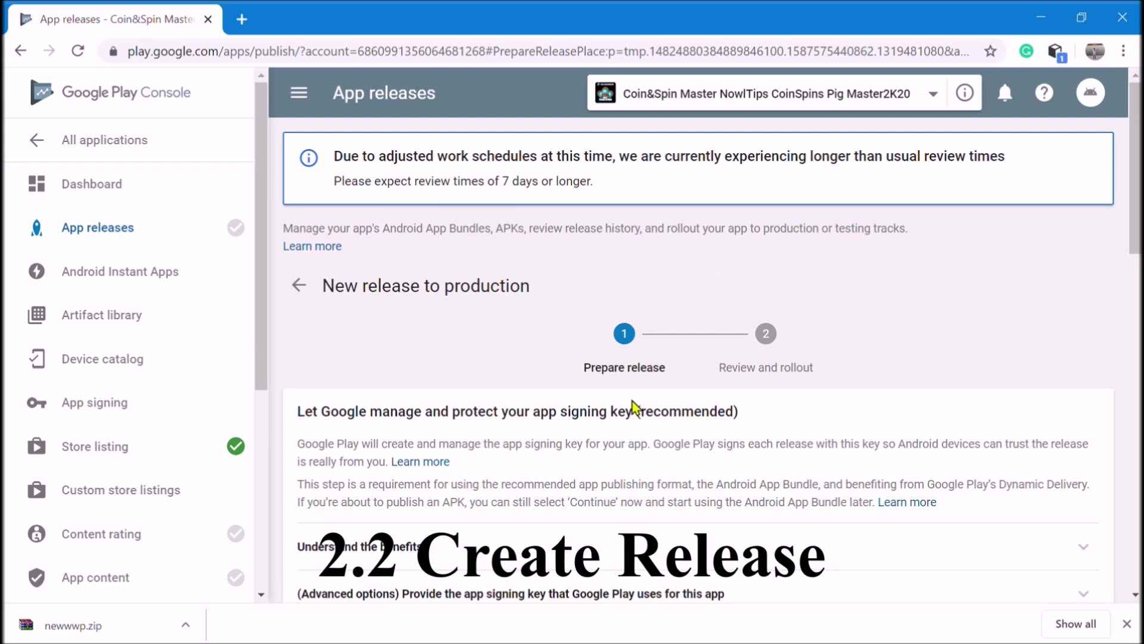
pyautogui.scroll(-4, 632, 406)
pyautogui.click(372, 441)
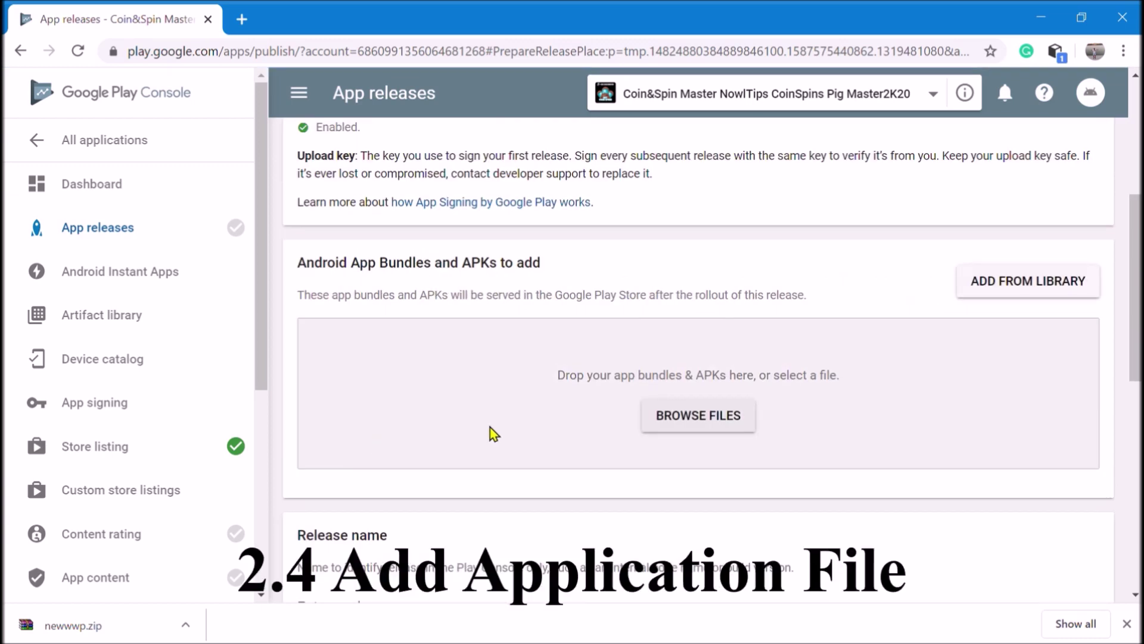
# Upload the app bundle and save the release 1.0 as a draft
pyautogui.click(697, 416)
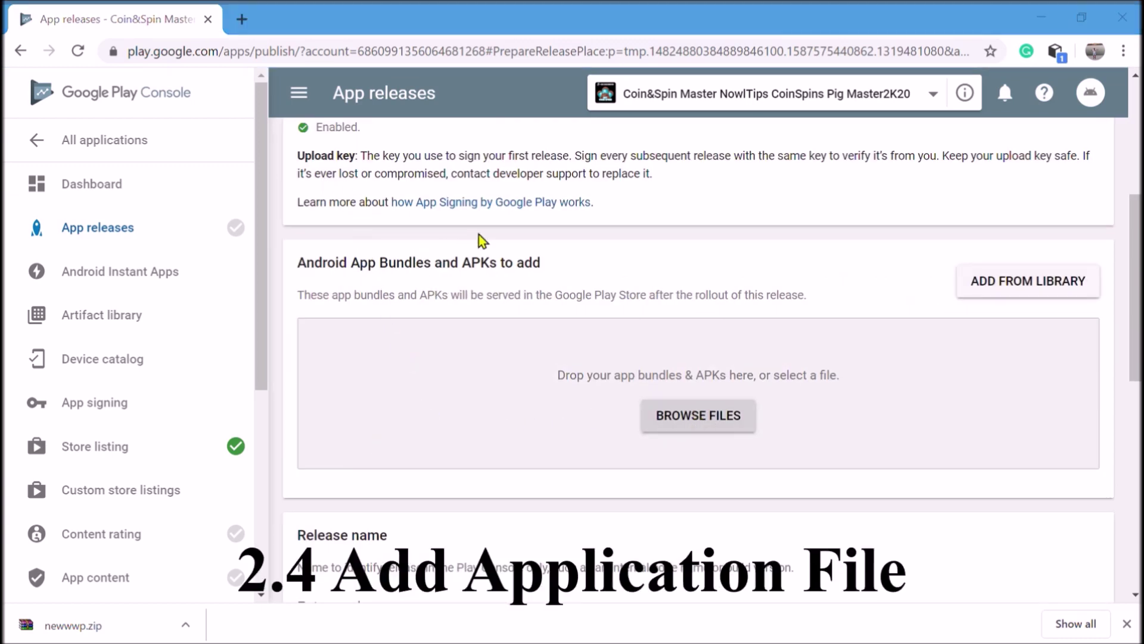
pyautogui.press('Return')
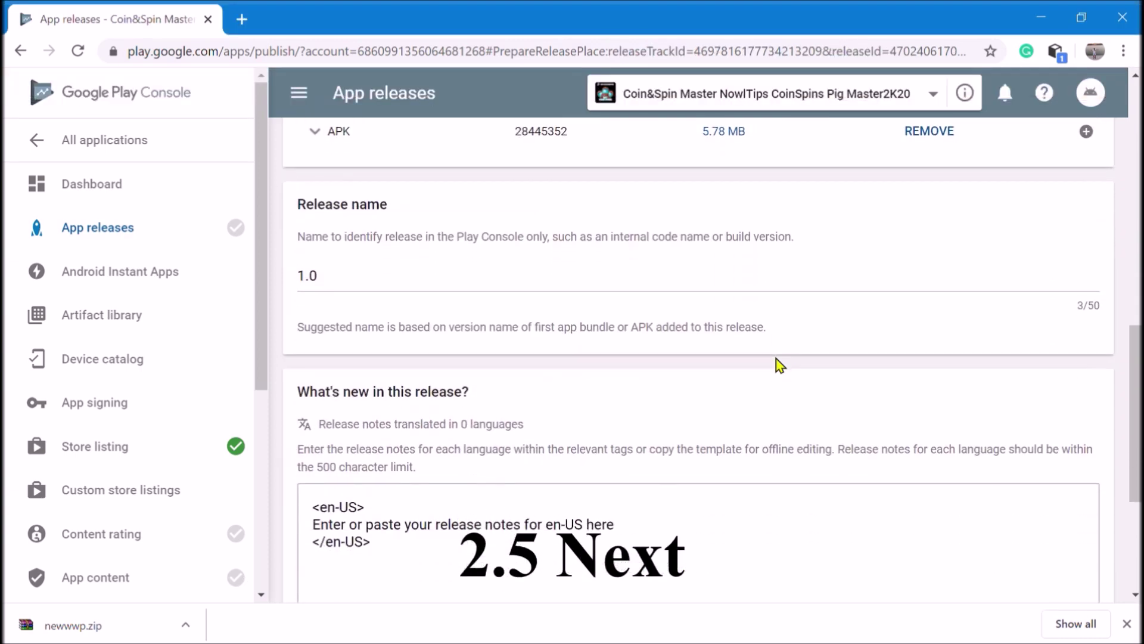
pyautogui.scroll(-4, 780, 364)
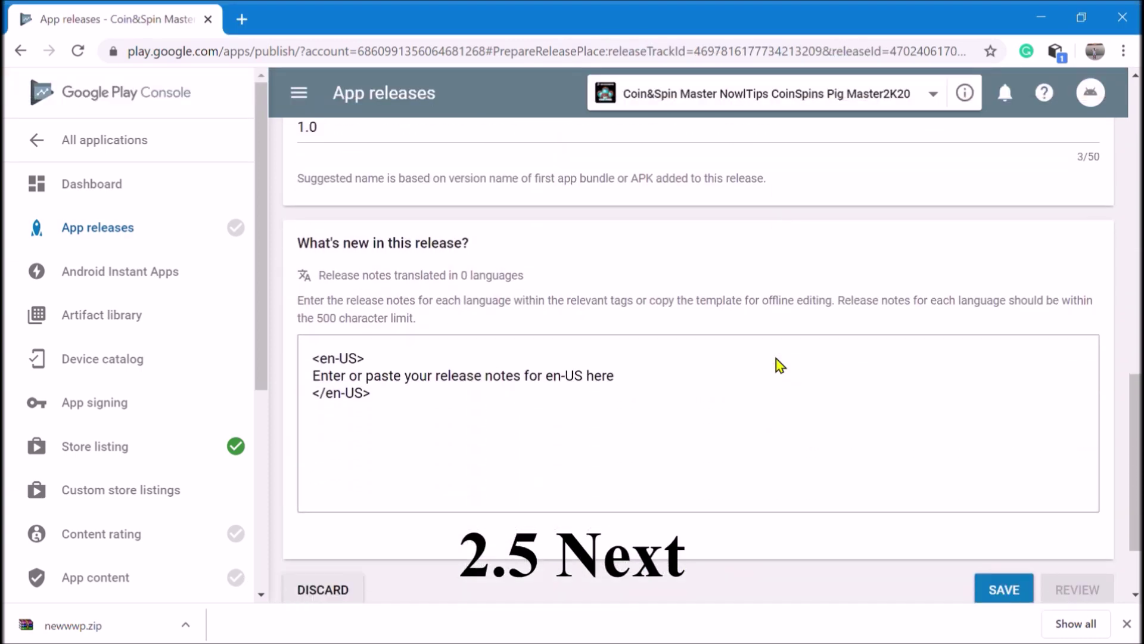
pyautogui.click(1003, 483)
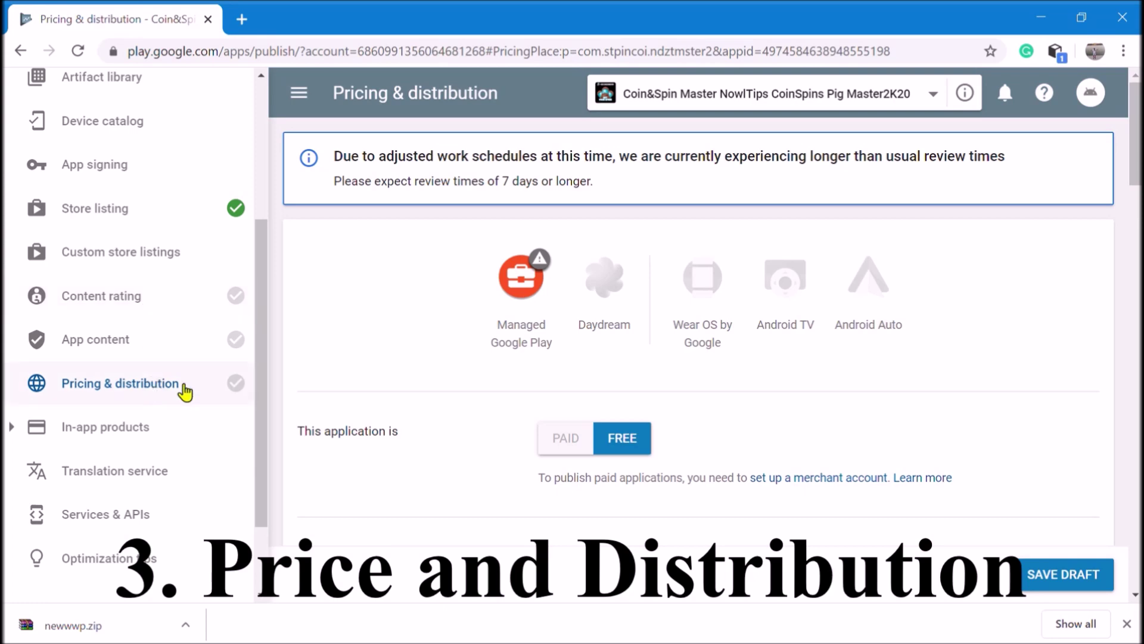
# Make the free app available in all 149 countries, accept content guidelines, and save
pyautogui.scroll(-6, 623, 449)
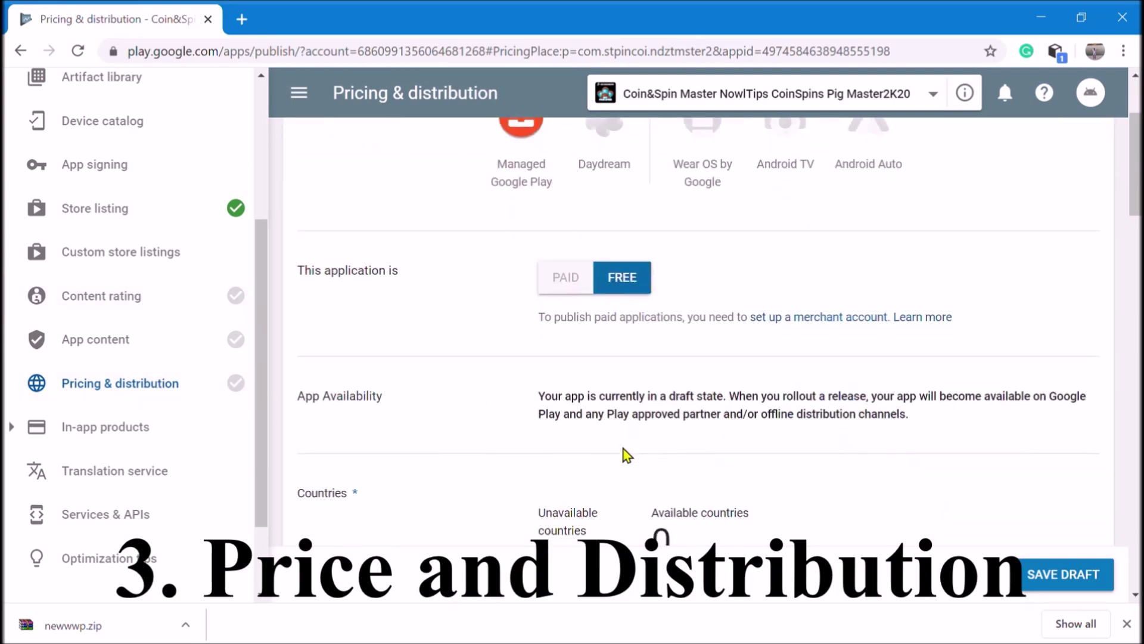
pyautogui.scroll(-2, 667, 413)
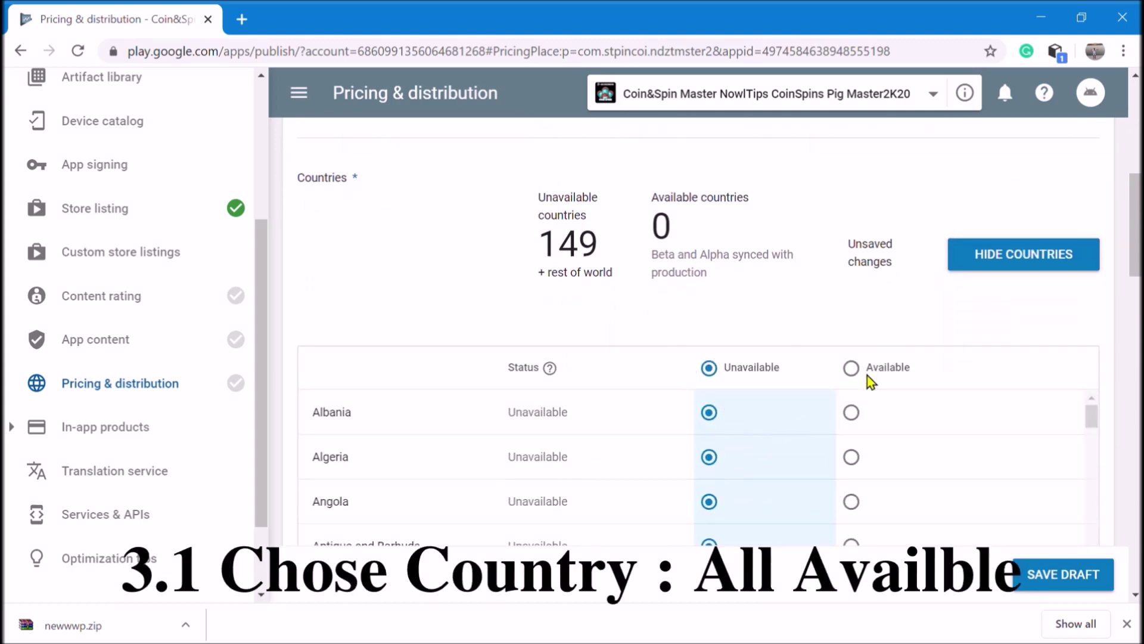
pyautogui.click(852, 369)
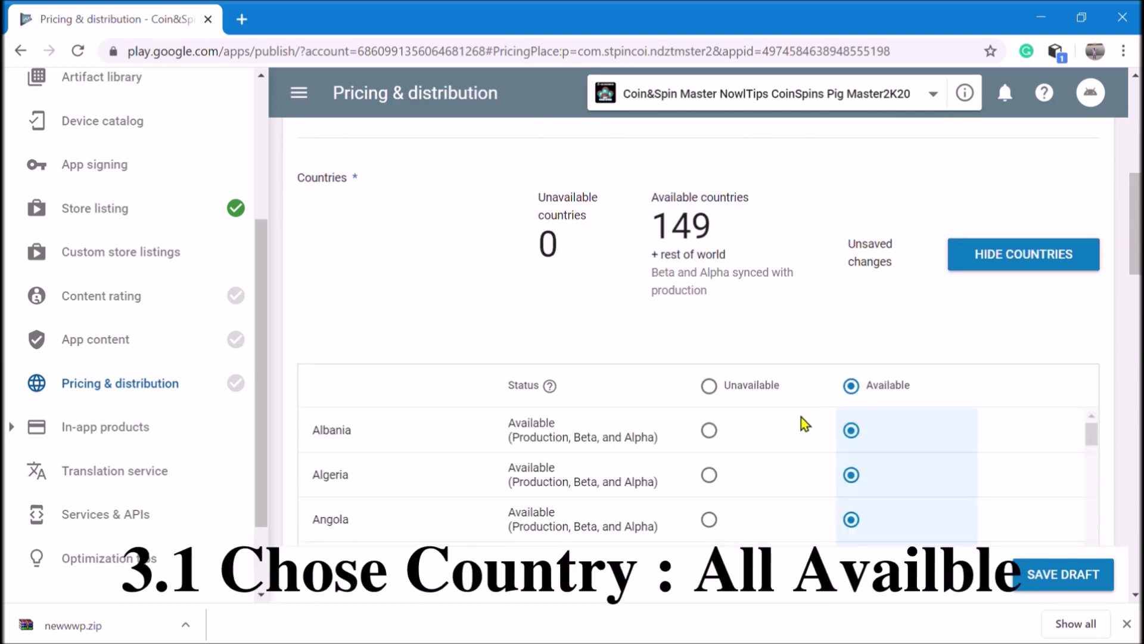
pyautogui.scroll(-10, 783, 393)
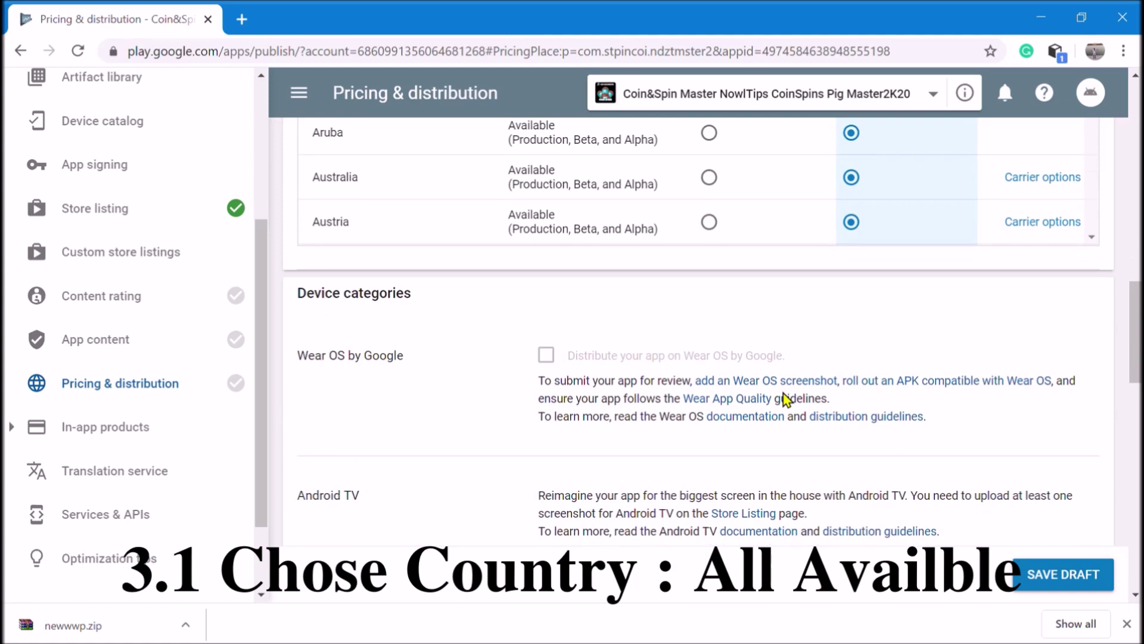
pyautogui.scroll(-15, 783, 397)
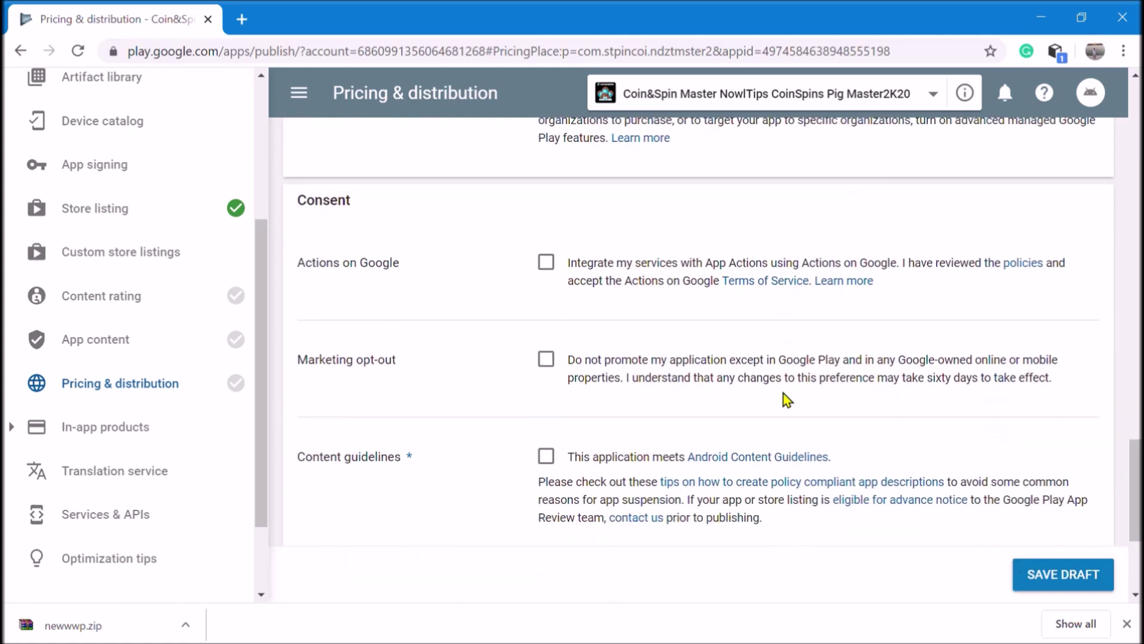
pyautogui.scroll(-4, 783, 394)
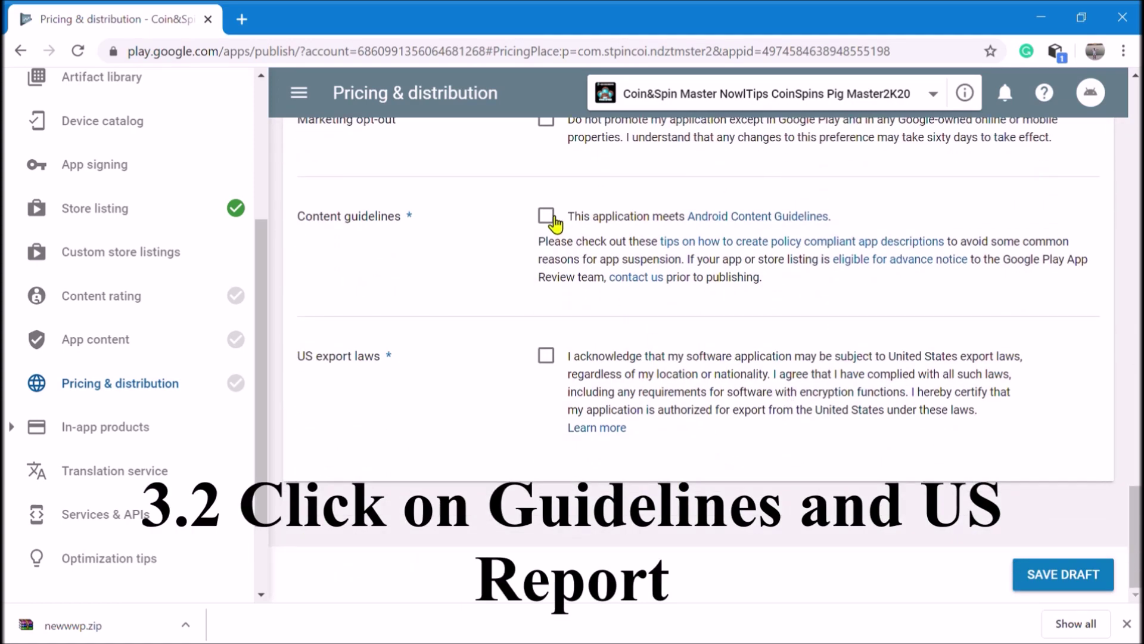
pyautogui.click(546, 216)
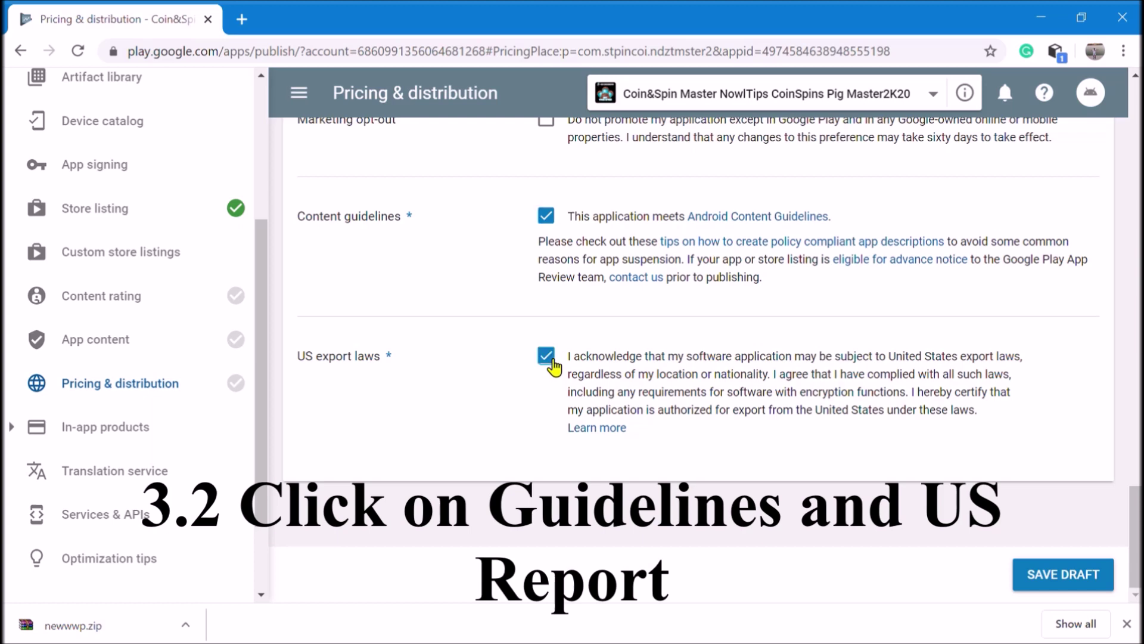
pyautogui.click(1022, 581)
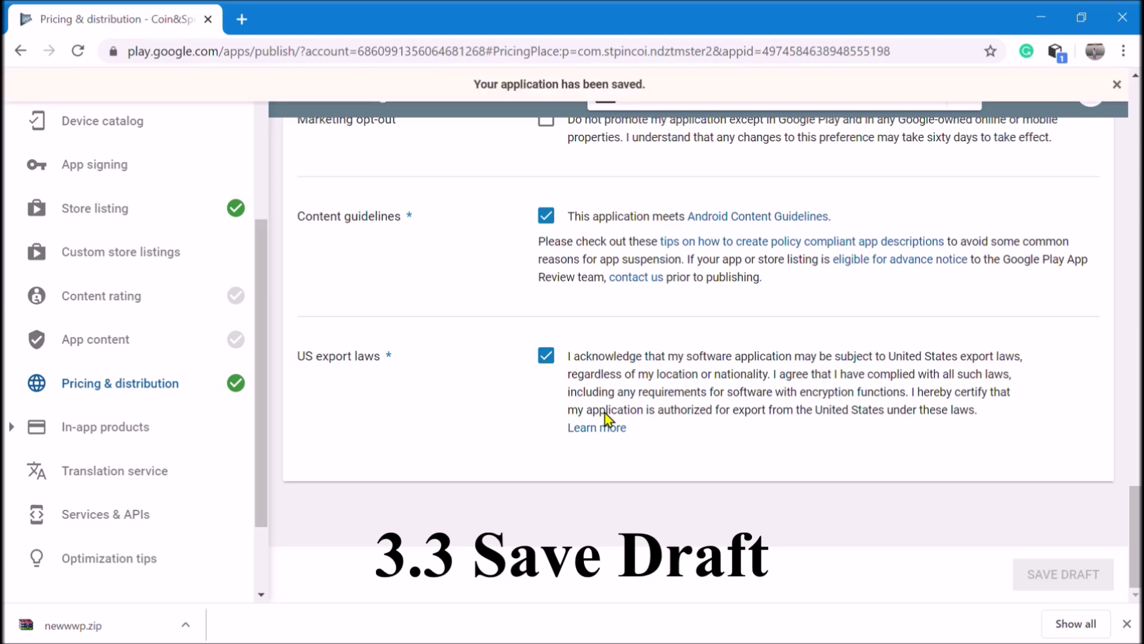
pyautogui.click(203, 295)
# Enter and confirm the contact e-mail in the questionnaire and choose the Entertainment category
pyautogui.click(370, 489)
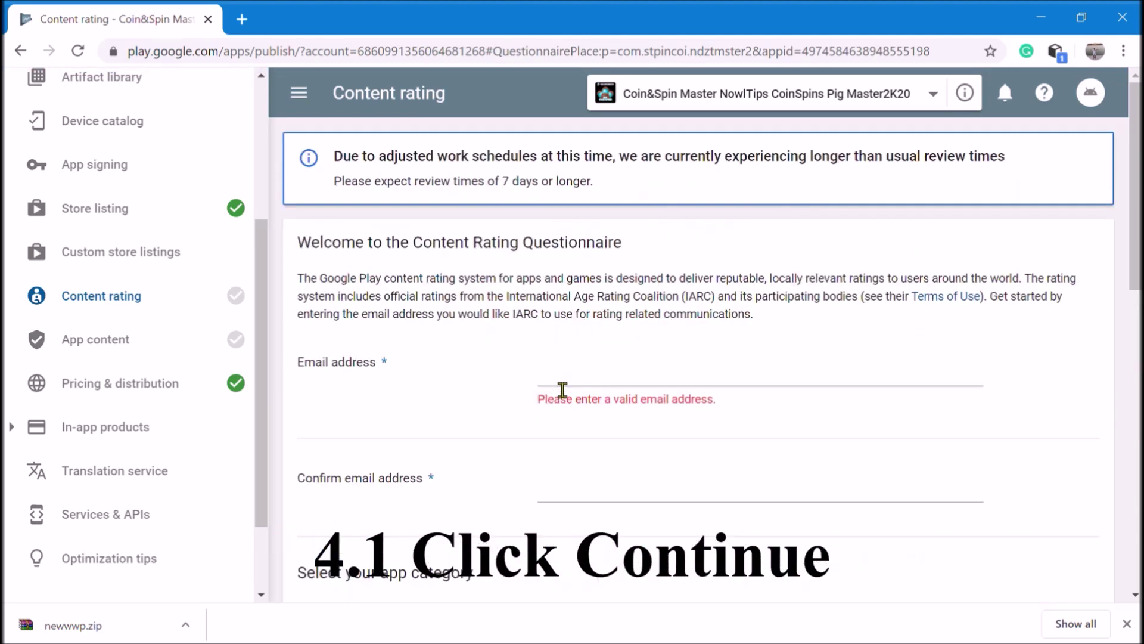
pyautogui.click(562, 390)
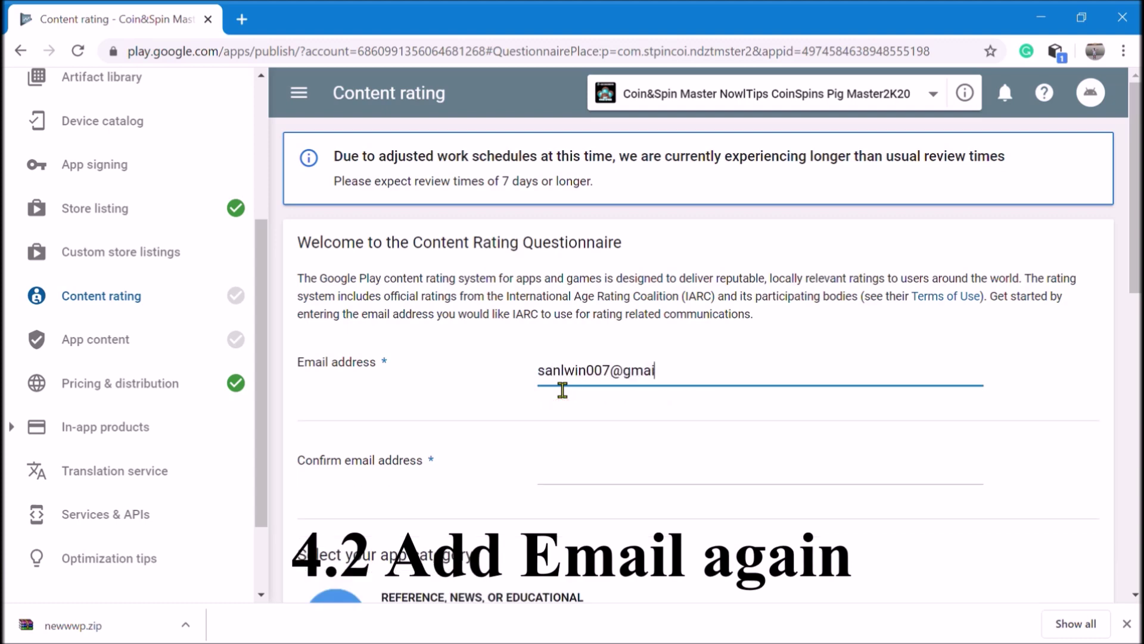
pyautogui.click(579, 481)
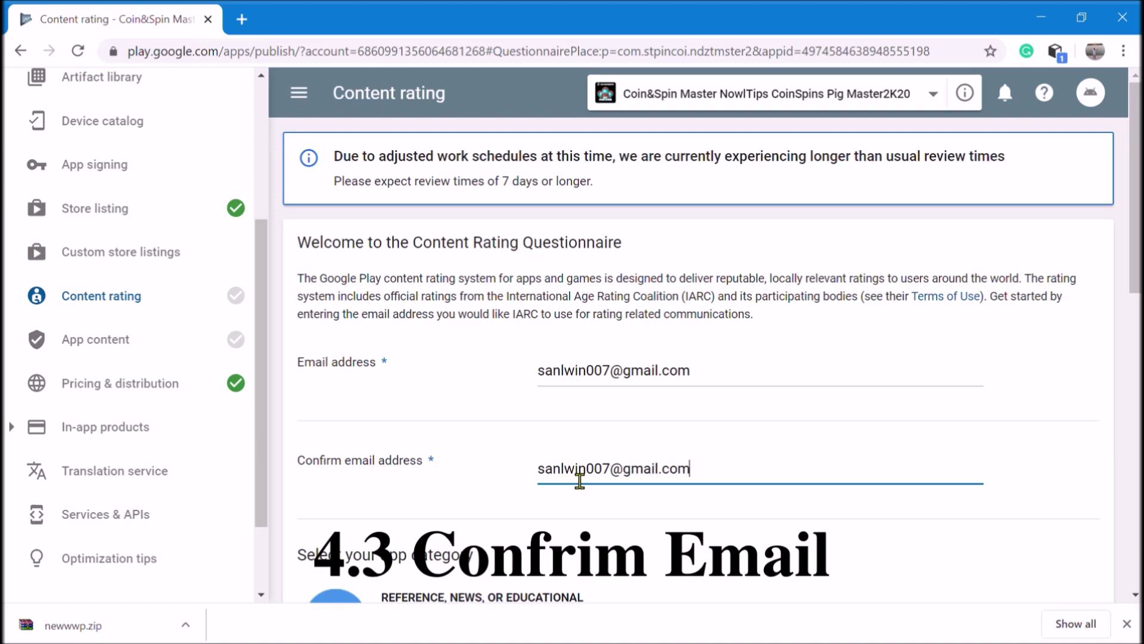
pyautogui.scroll(-10, 556, 403)
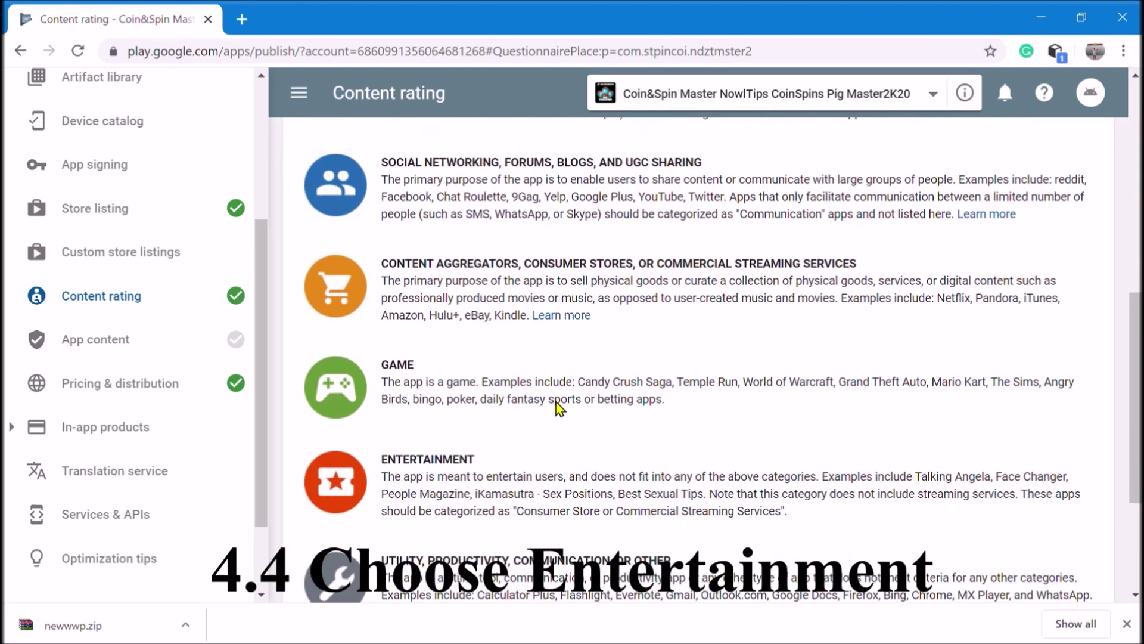
pyautogui.click(508, 313)
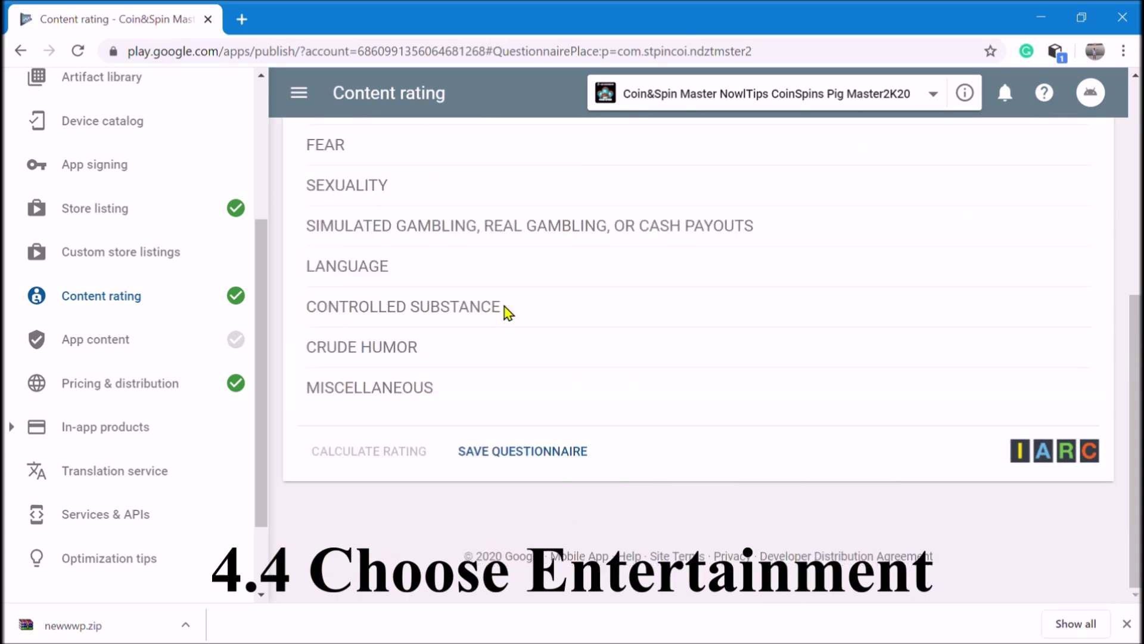
# Answer No to the Violence, Fear, Sexuality, Gambling and Language questions
pyautogui.scroll(5, 530, 337)
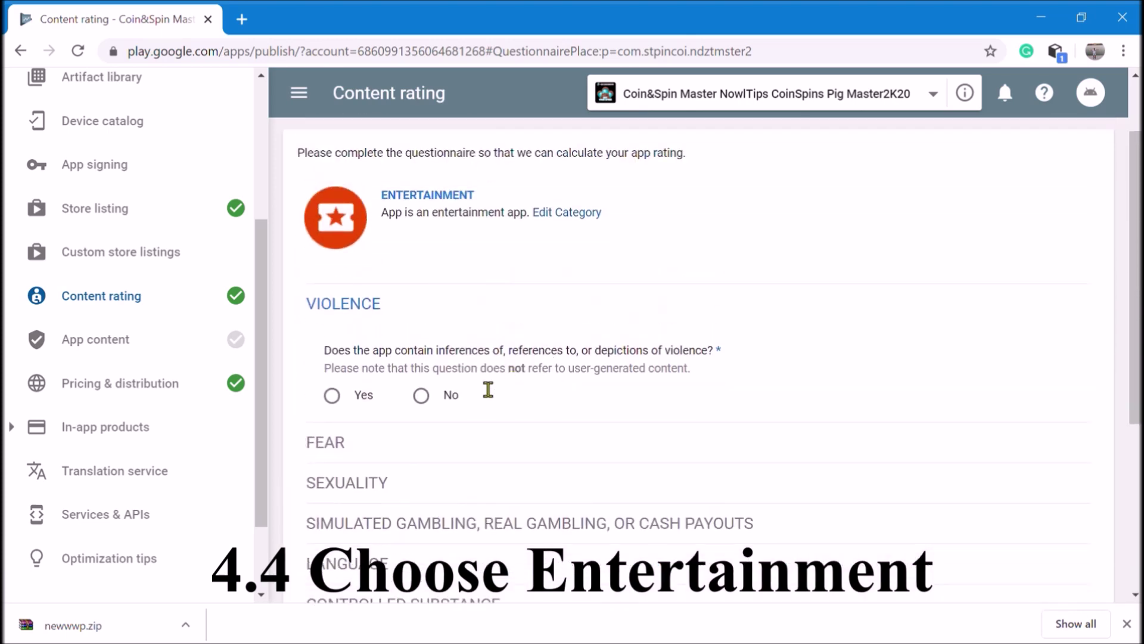
pyautogui.scroll(2, 483, 396)
pyautogui.scroll(-2, 471, 390)
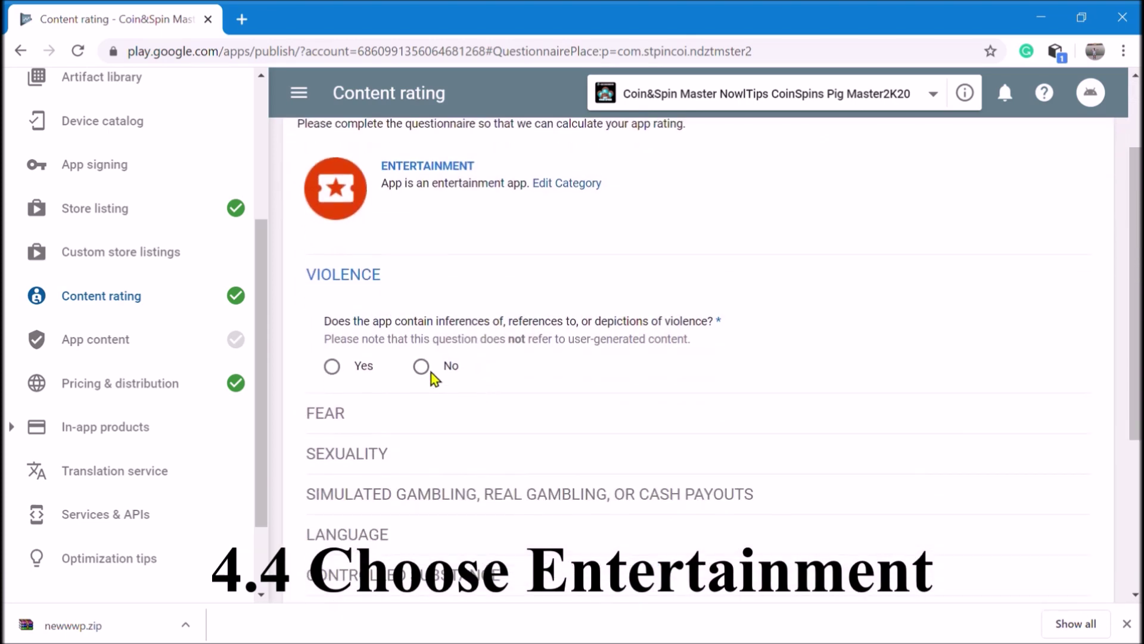
pyautogui.click(421, 367)
pyautogui.scroll(-4, 587, 372)
pyautogui.scroll(-2, 594, 384)
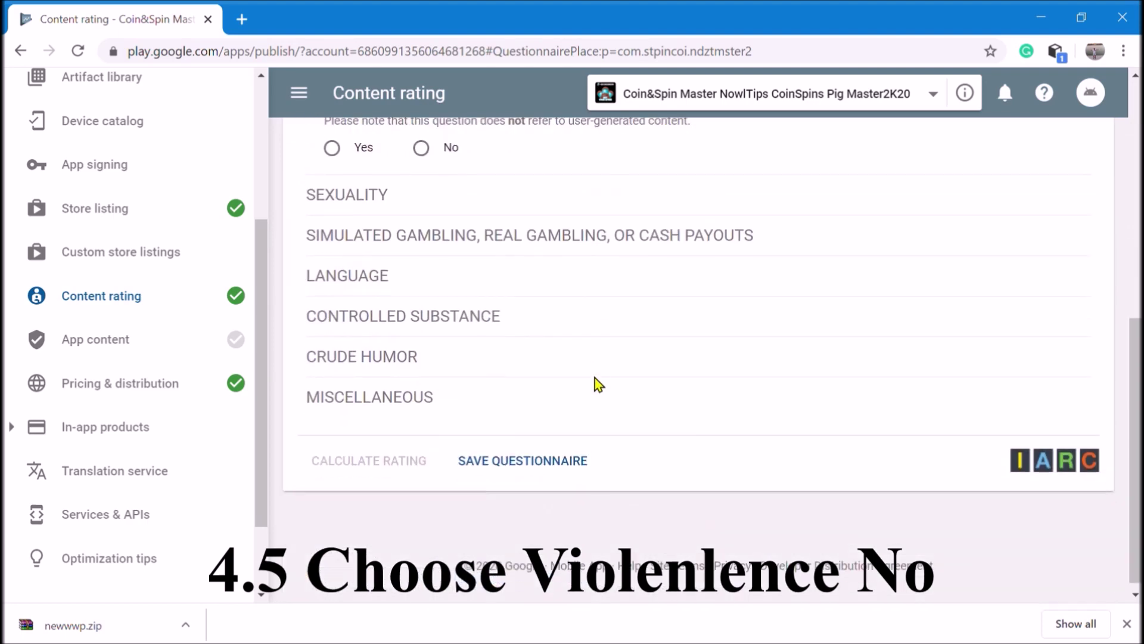
pyautogui.scroll(3, 598, 384)
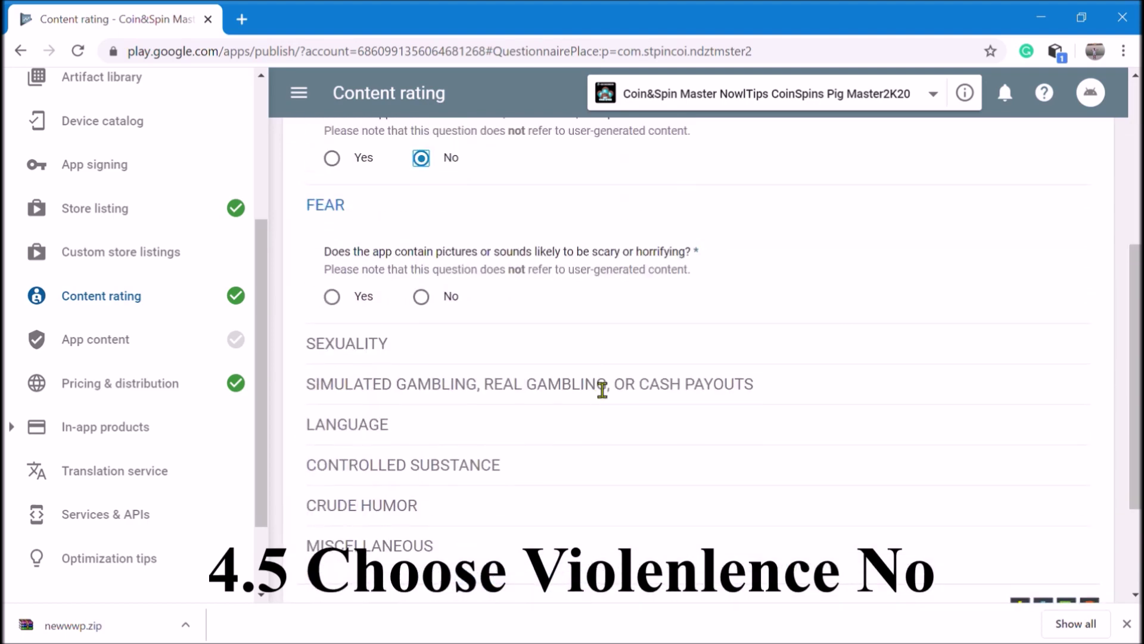
pyautogui.click(428, 297)
pyautogui.click(422, 436)
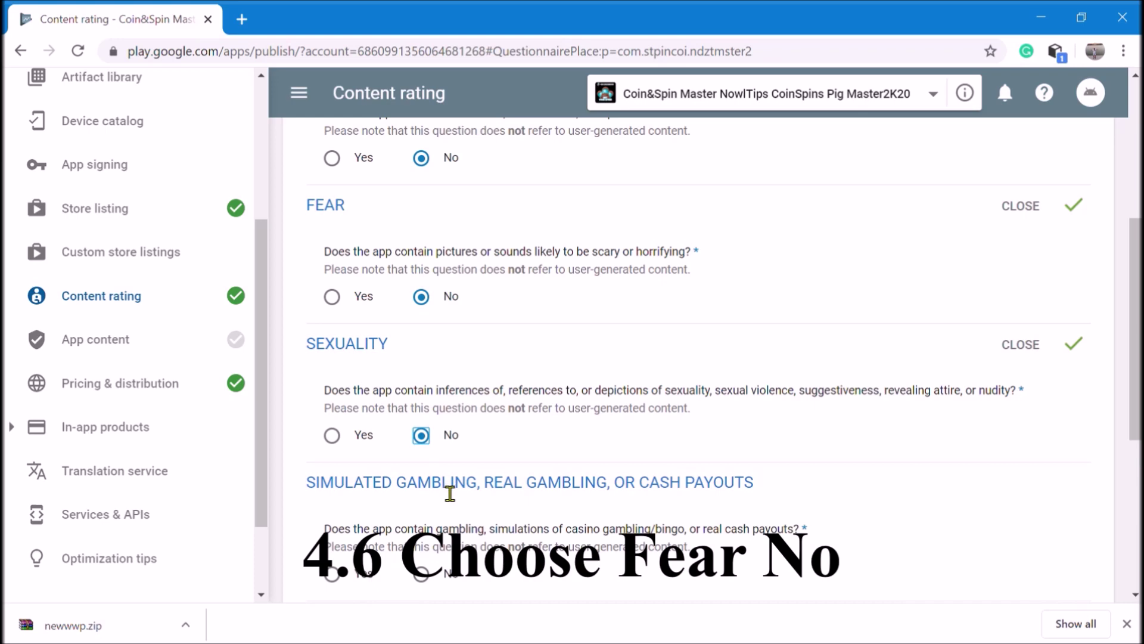
pyautogui.scroll(-3, 520, 463)
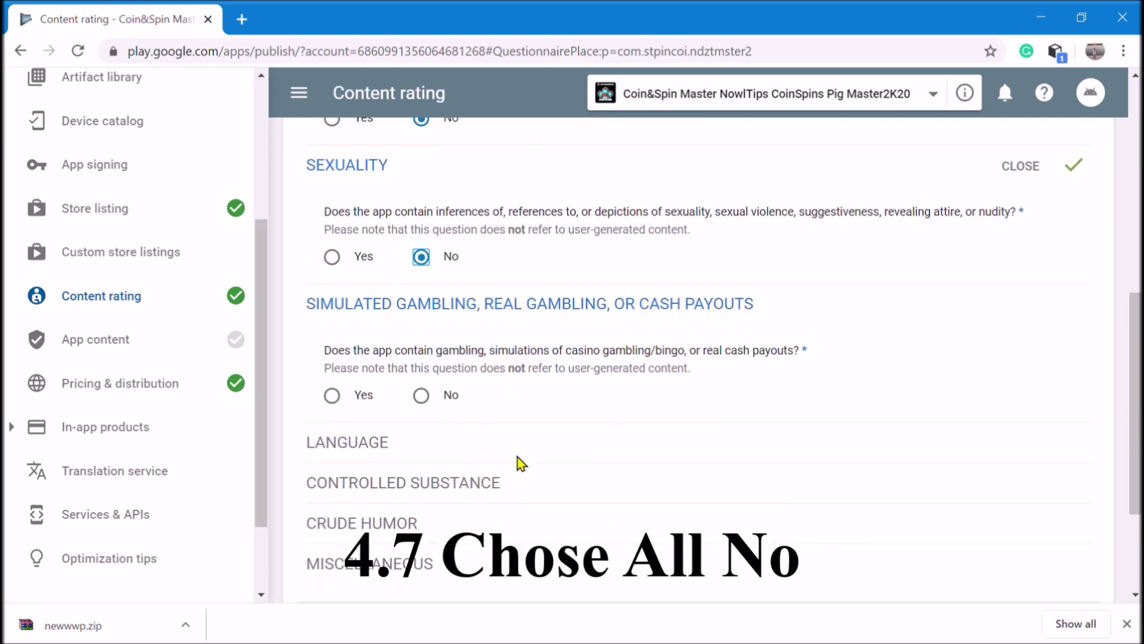
pyautogui.click(422, 396)
pyautogui.click(422, 534)
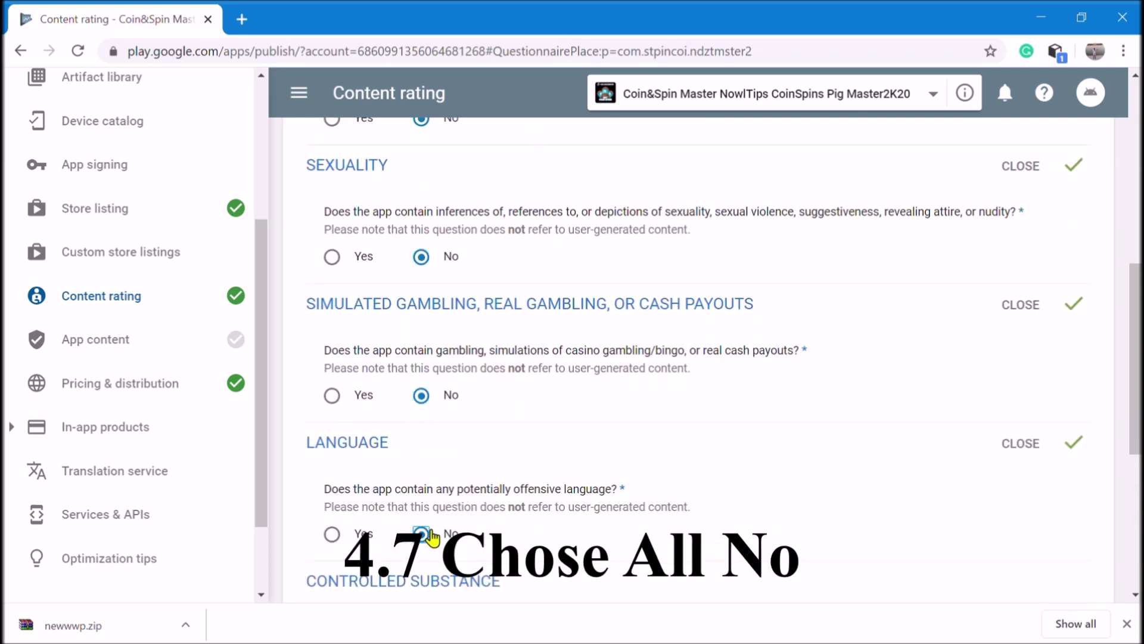
# Answer No to substances, crude humor, interaction, location, purchases and Nazi symbols, then save
pyautogui.scroll(-3, 501, 506)
pyautogui.click(423, 467)
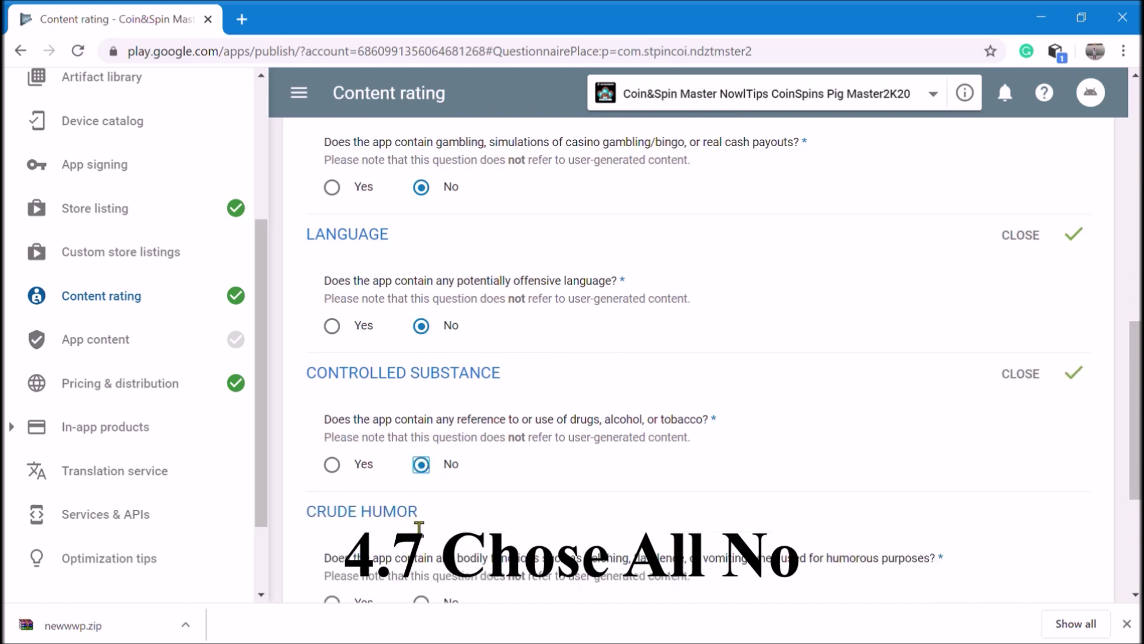
pyautogui.scroll(-3, 425, 456)
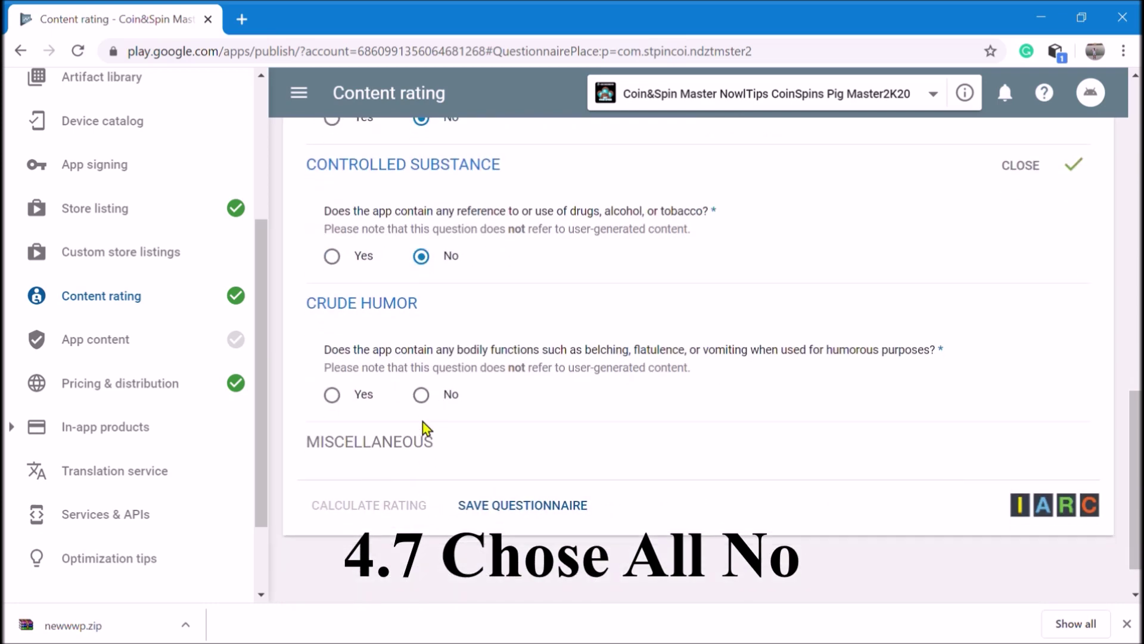
pyautogui.click(422, 395)
pyautogui.scroll(-3, 464, 461)
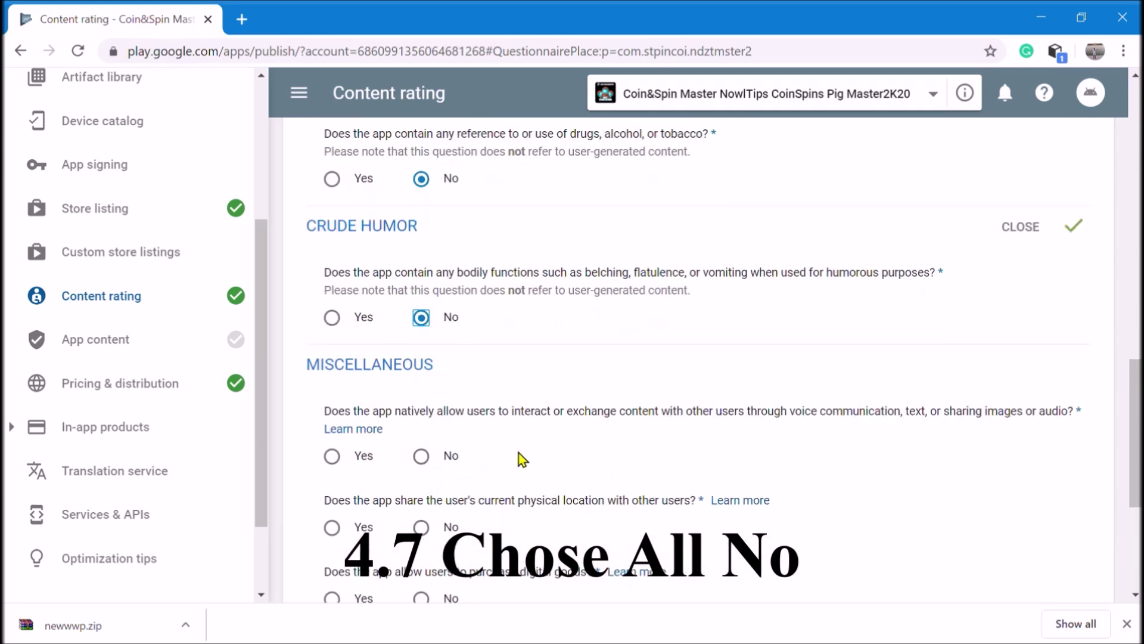
pyautogui.click(423, 356)
pyautogui.click(422, 427)
pyautogui.click(422, 498)
pyautogui.click(422, 569)
pyautogui.scroll(-3, 523, 524)
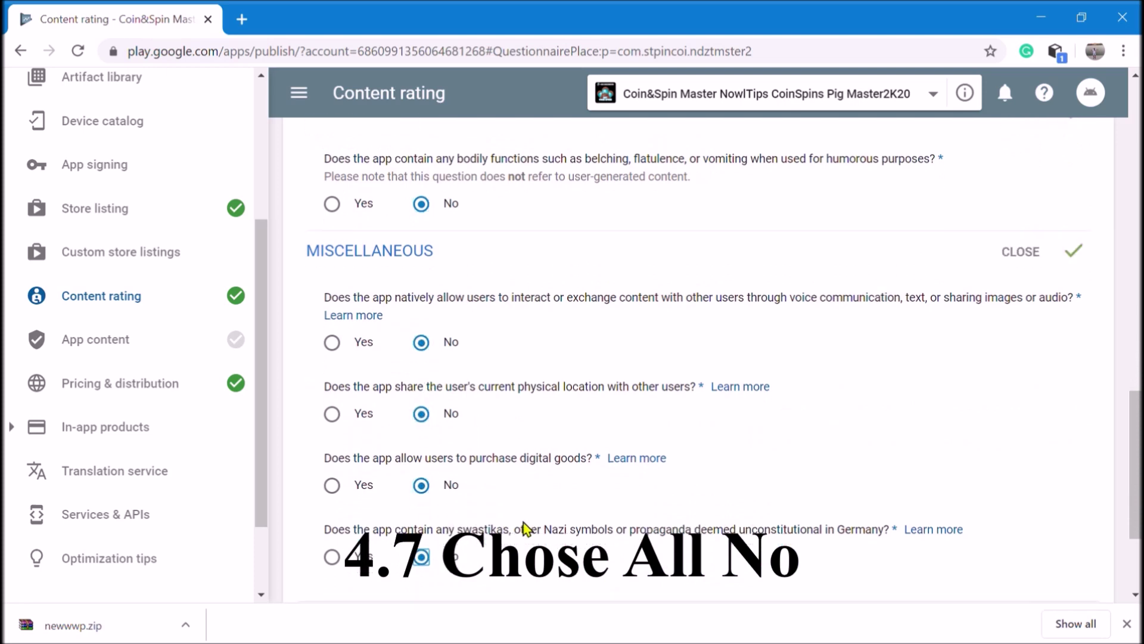
pyautogui.click(515, 450)
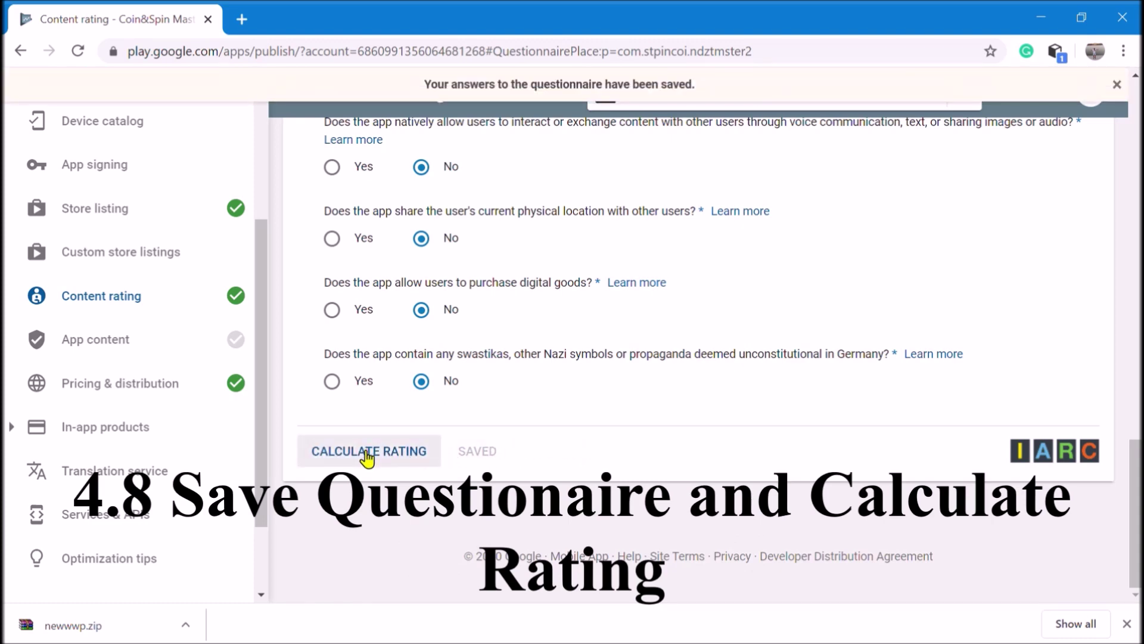
# Calculate the content rating, giving Everyone, PEGI 3 and 3+
pyautogui.click(365, 451)
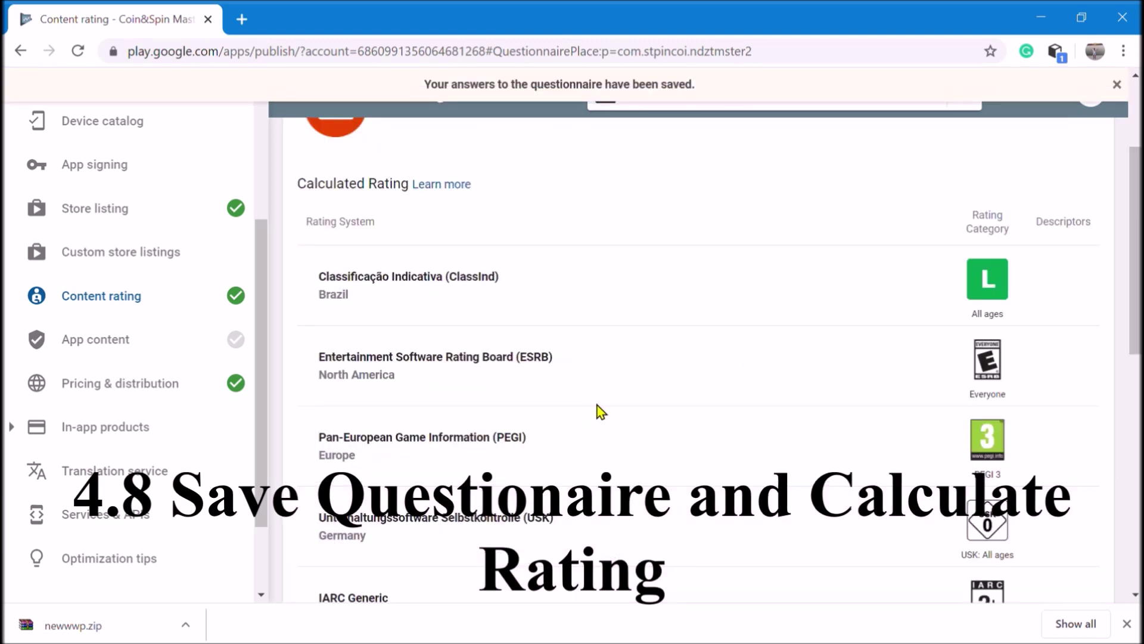
pyautogui.scroll(-10, 600, 408)
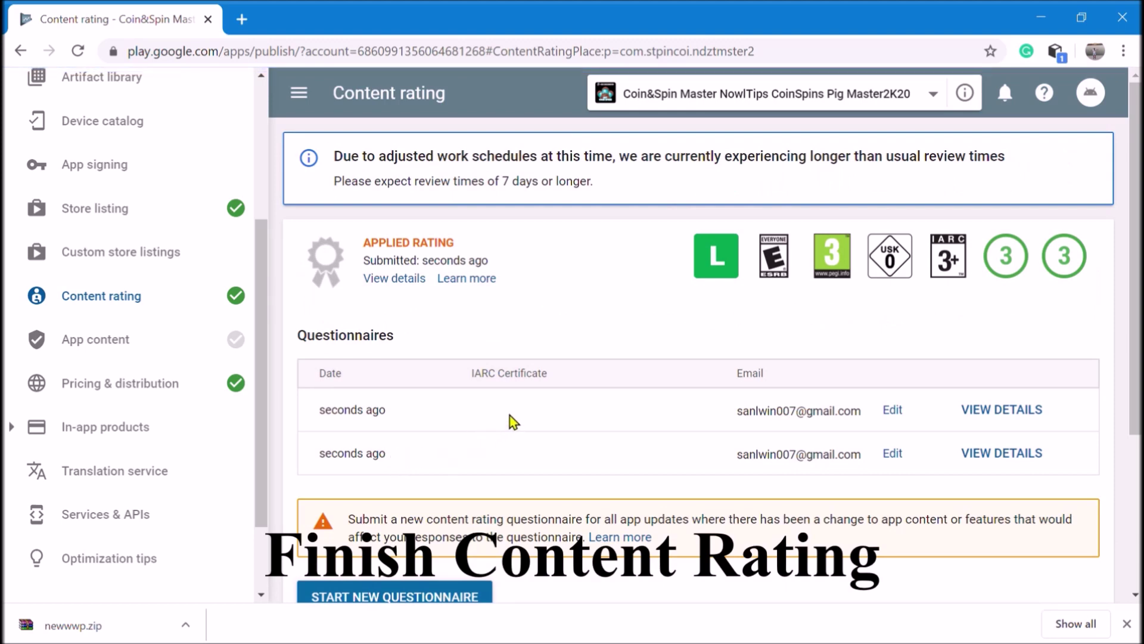
pyautogui.scroll(-4, 510, 416)
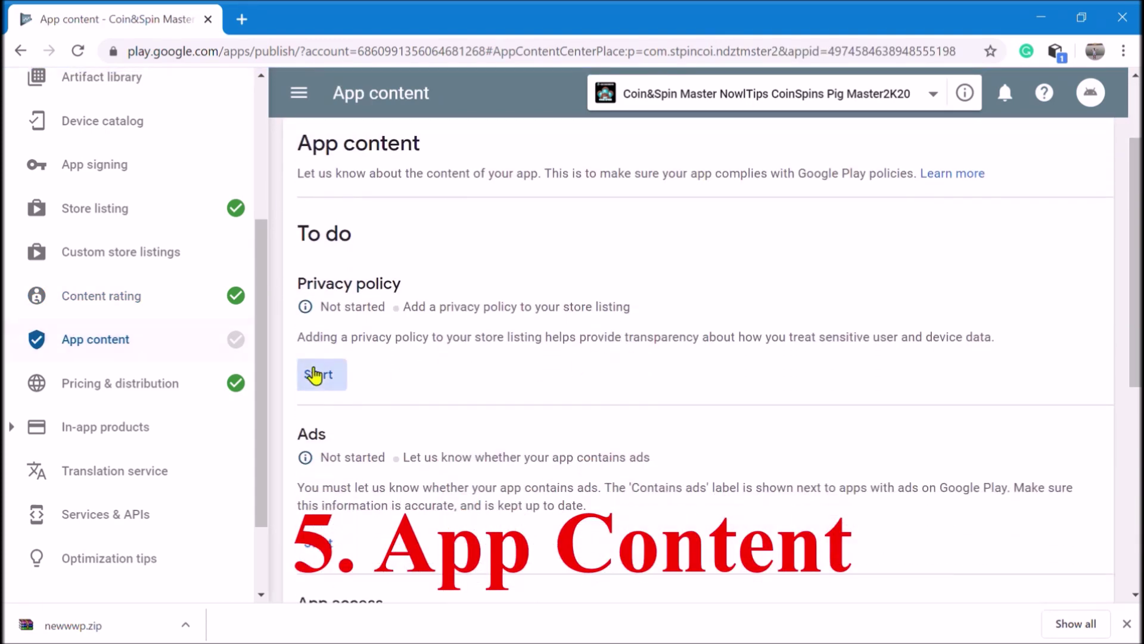
# Save the pasted privacy policy URL and declare that the app contains ads
pyautogui.click(313, 374)
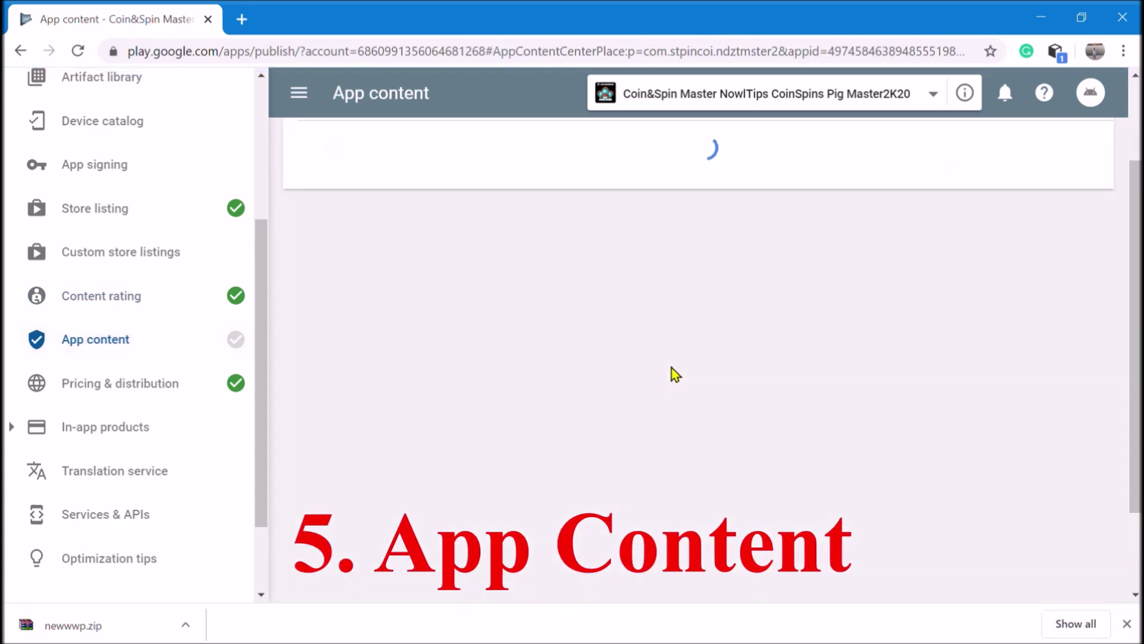
pyautogui.click(499, 364)
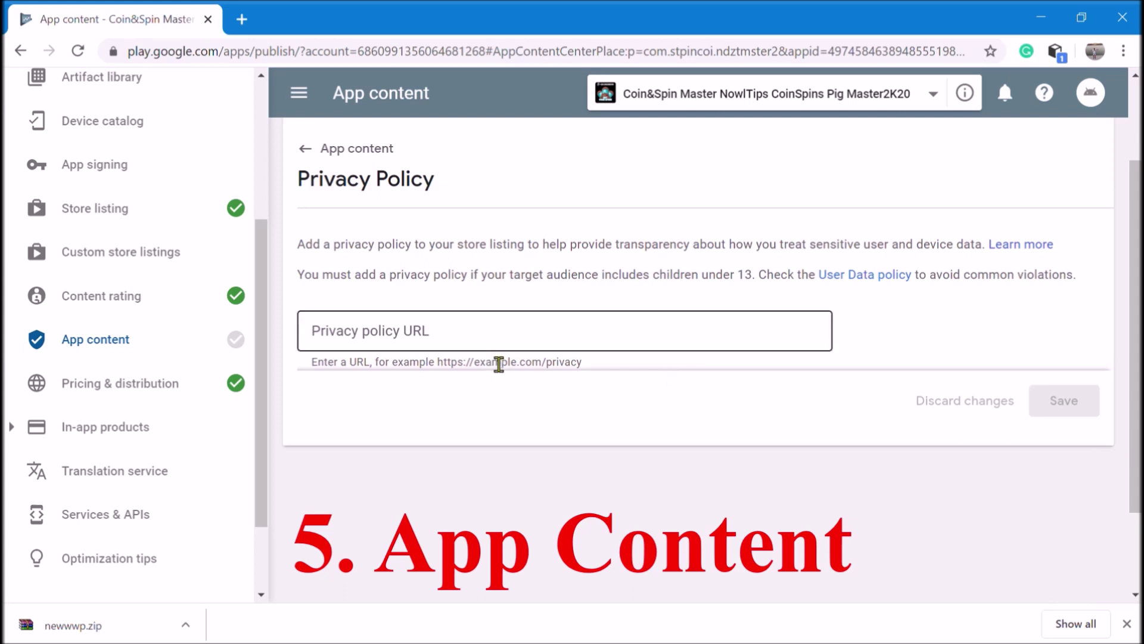
pyautogui.click(360, 346)
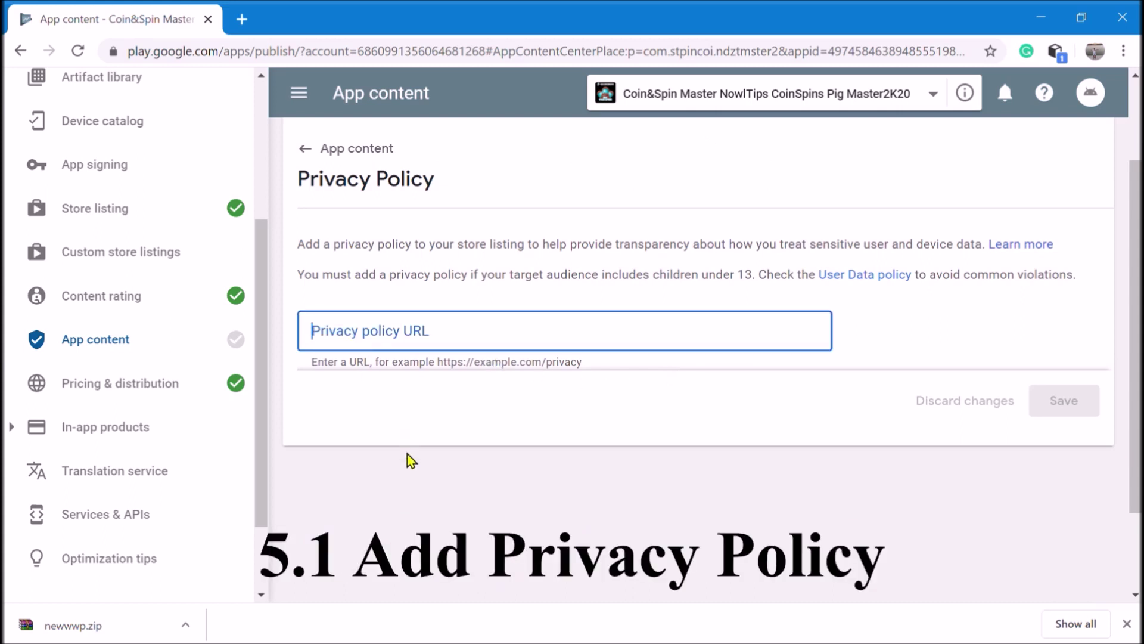
pyautogui.write('https://spiinscoina.blogspot.com/')
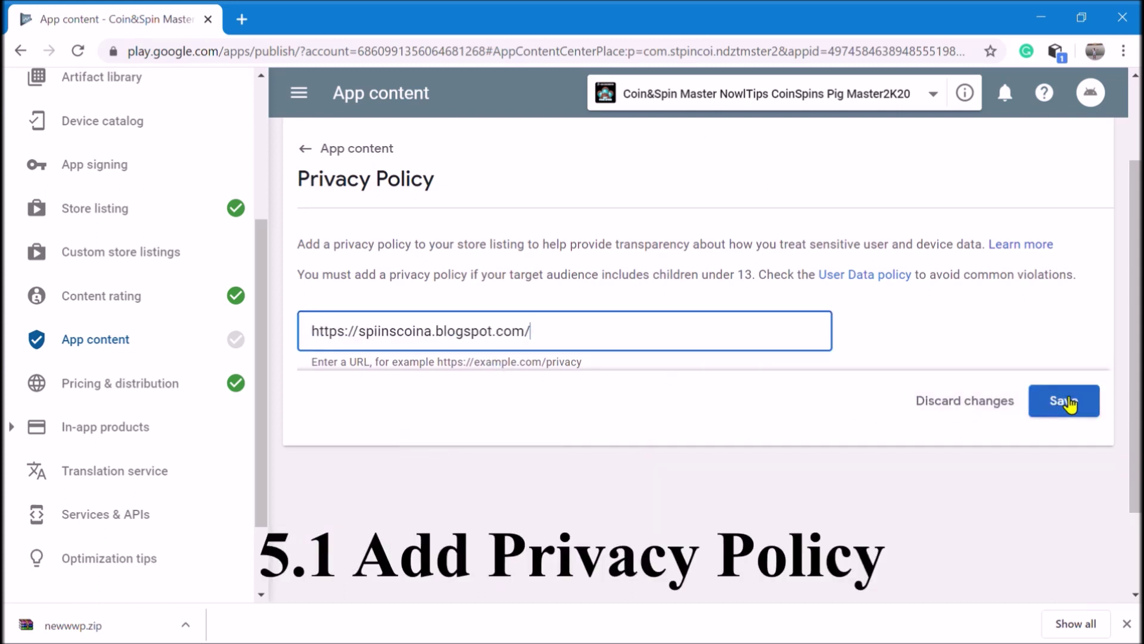
pyautogui.click(1068, 401)
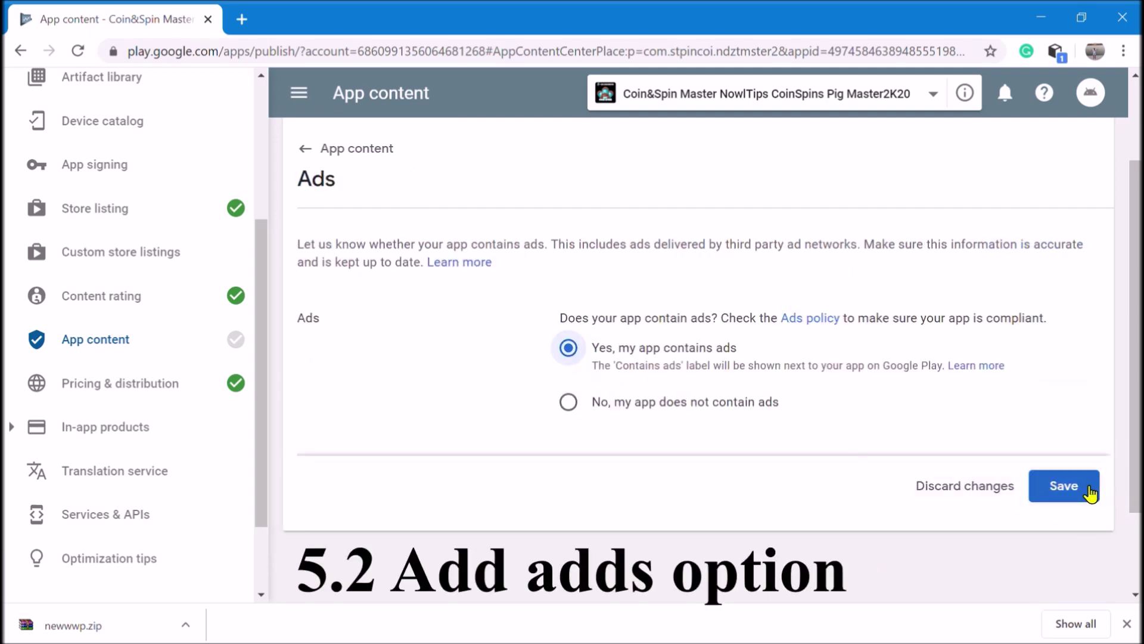
pyautogui.click(1084, 489)
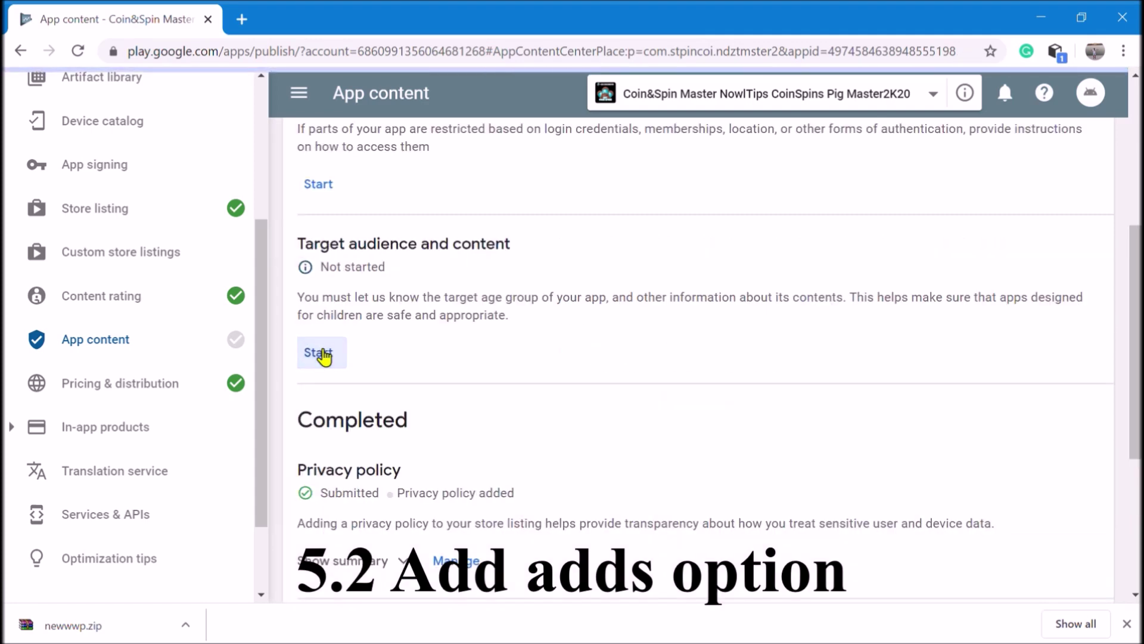
# Save the required App access section answers
pyautogui.click(322, 354)
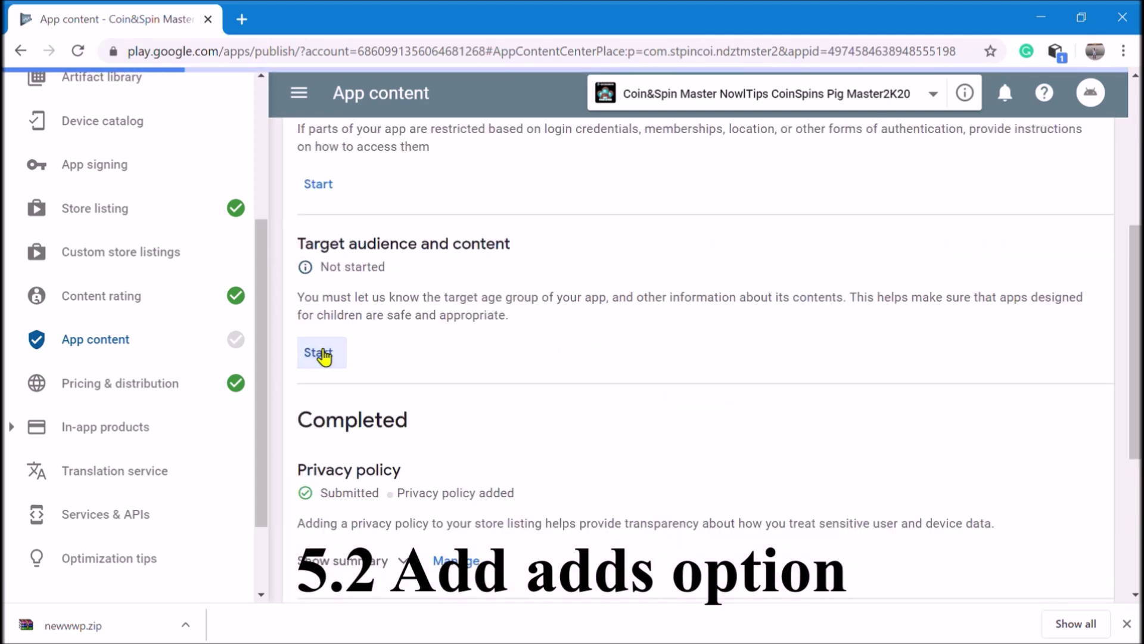
pyautogui.click(431, 405)
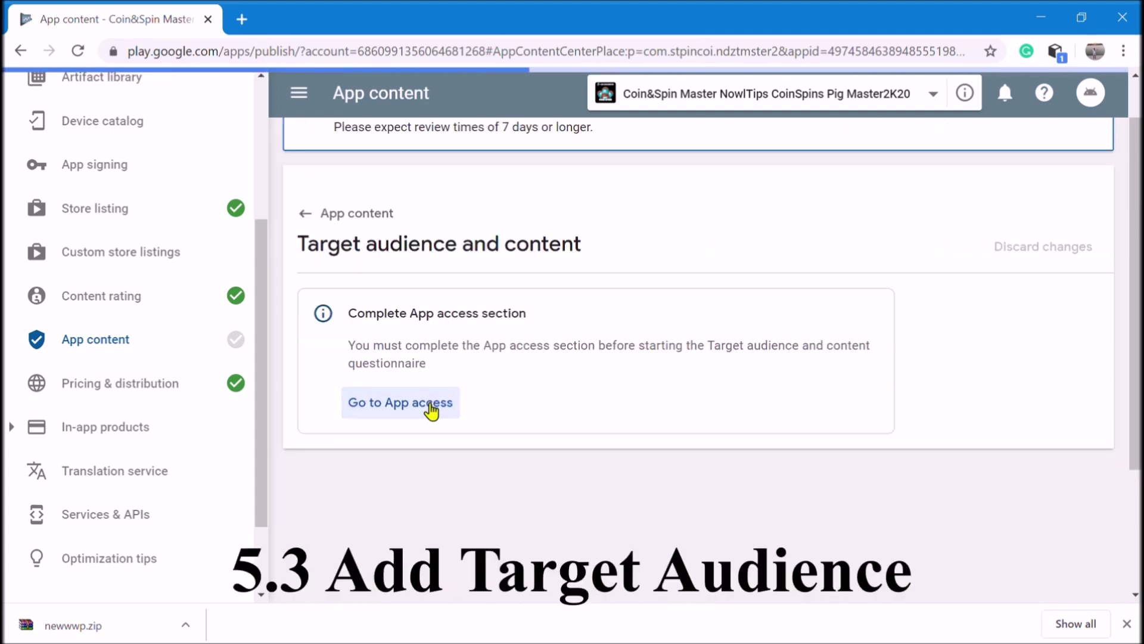
pyautogui.click(1076, 540)
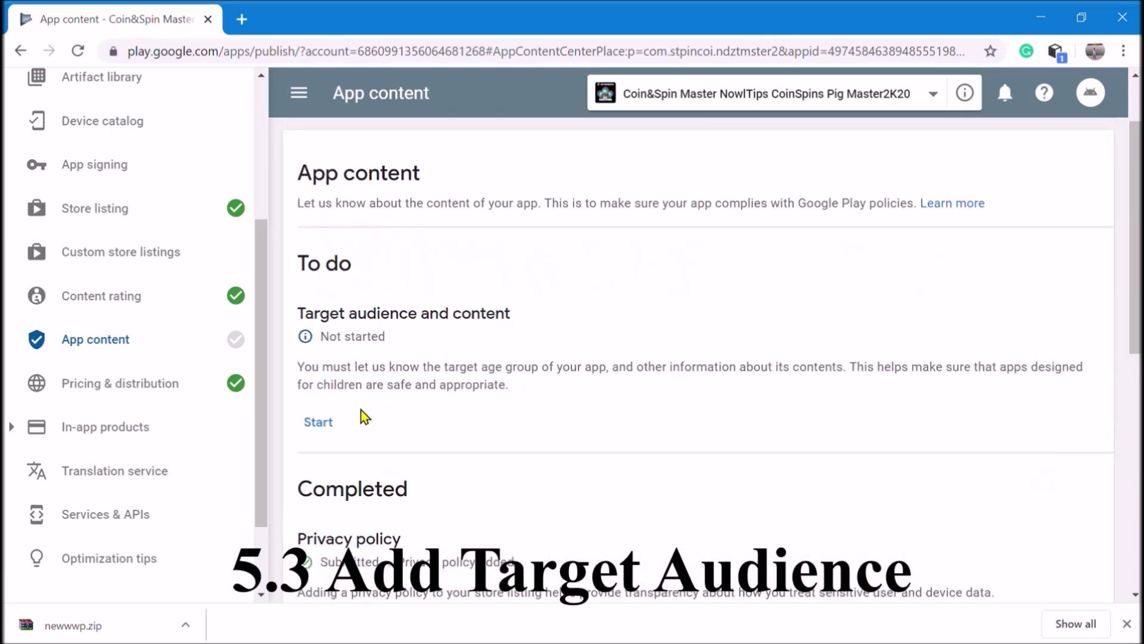
# Select ages 13-15, 16-17 and 18 and over, and answer No to appealing to children
pyautogui.click(327, 423)
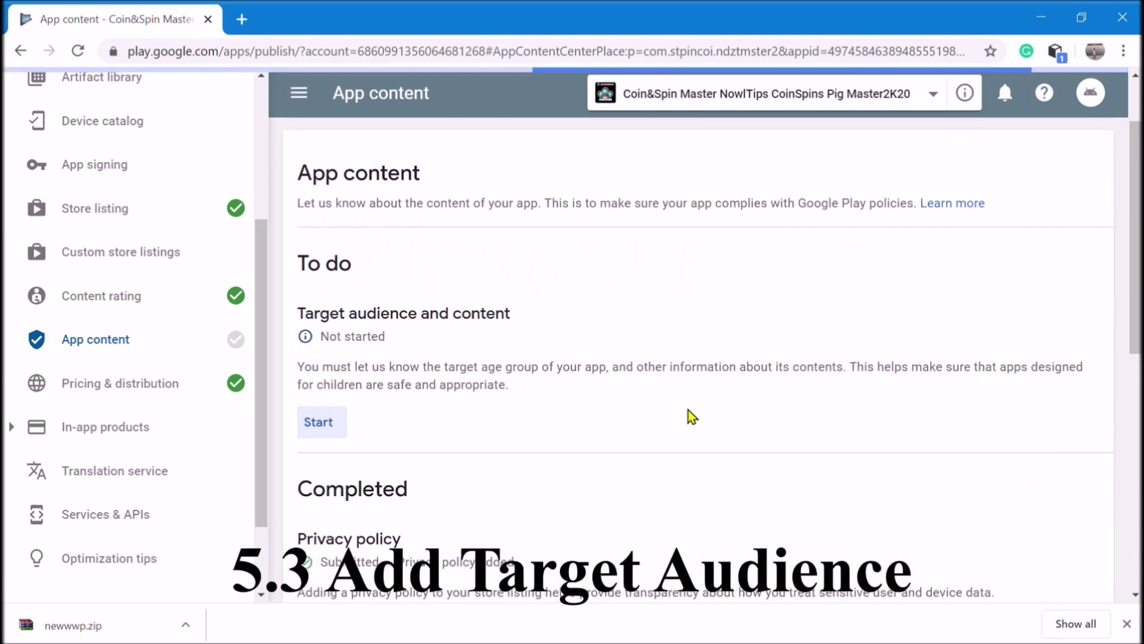
pyautogui.scroll(-4, 656, 437)
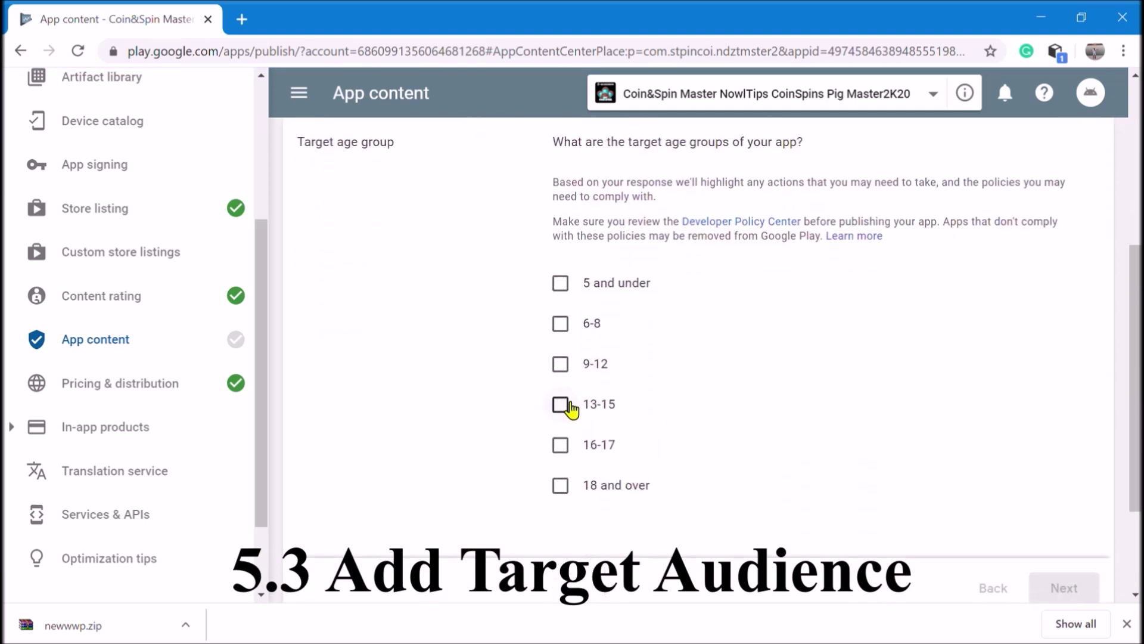
pyautogui.click(564, 409)
pyautogui.click(571, 450)
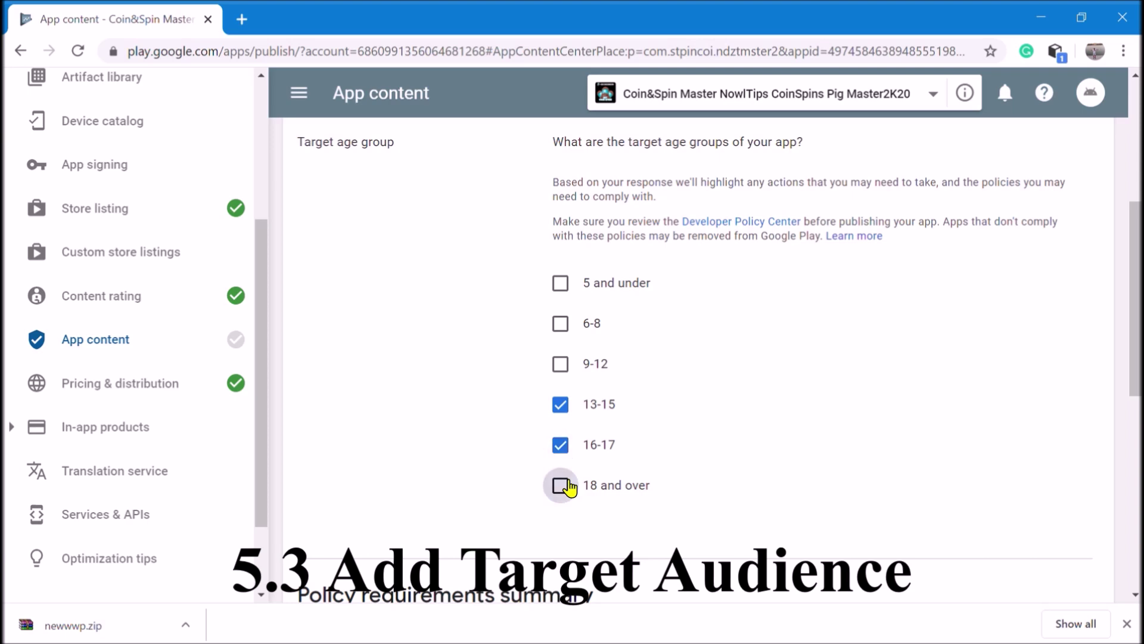
pyautogui.scroll(-10, 660, 453)
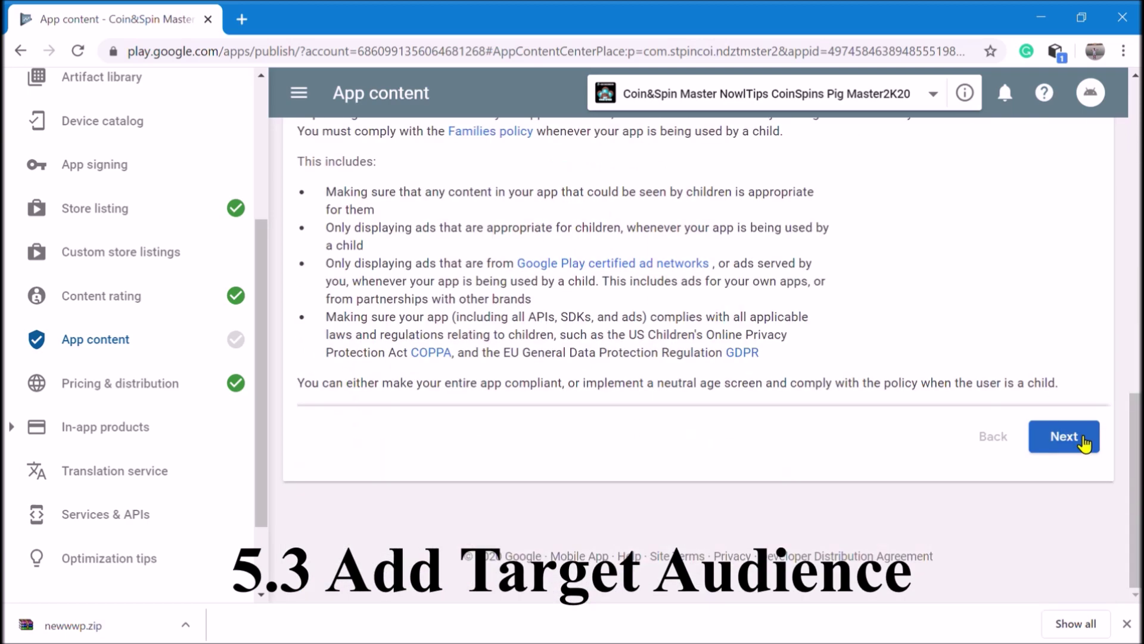
pyautogui.click(1082, 436)
pyautogui.scroll(3, 682, 399)
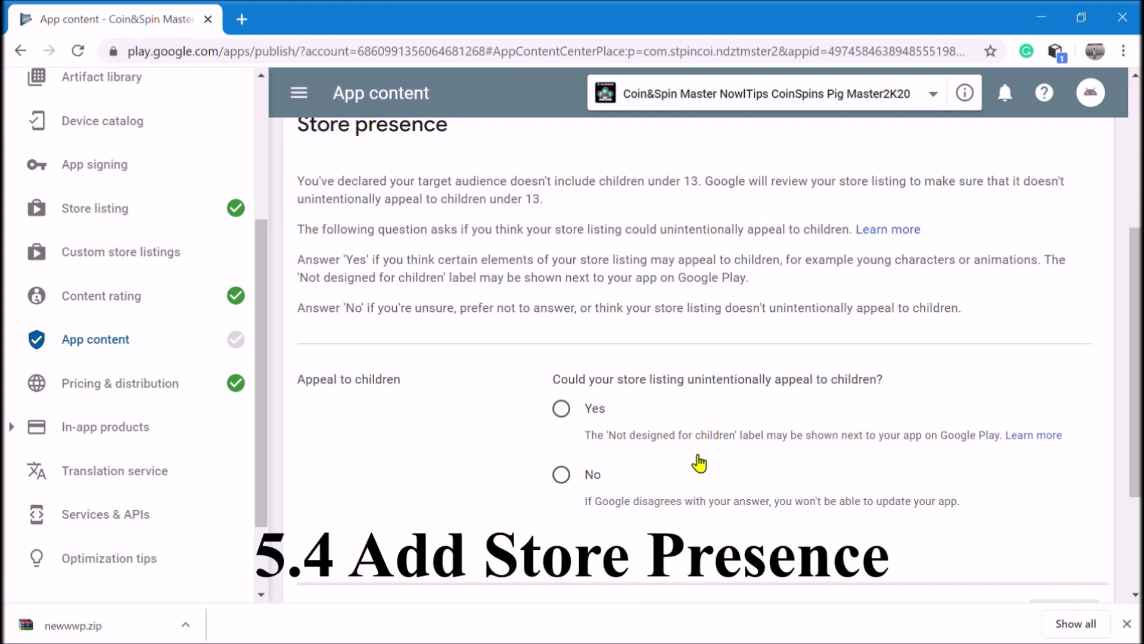
pyautogui.click(561, 477)
pyautogui.scroll(-3, 985, 556)
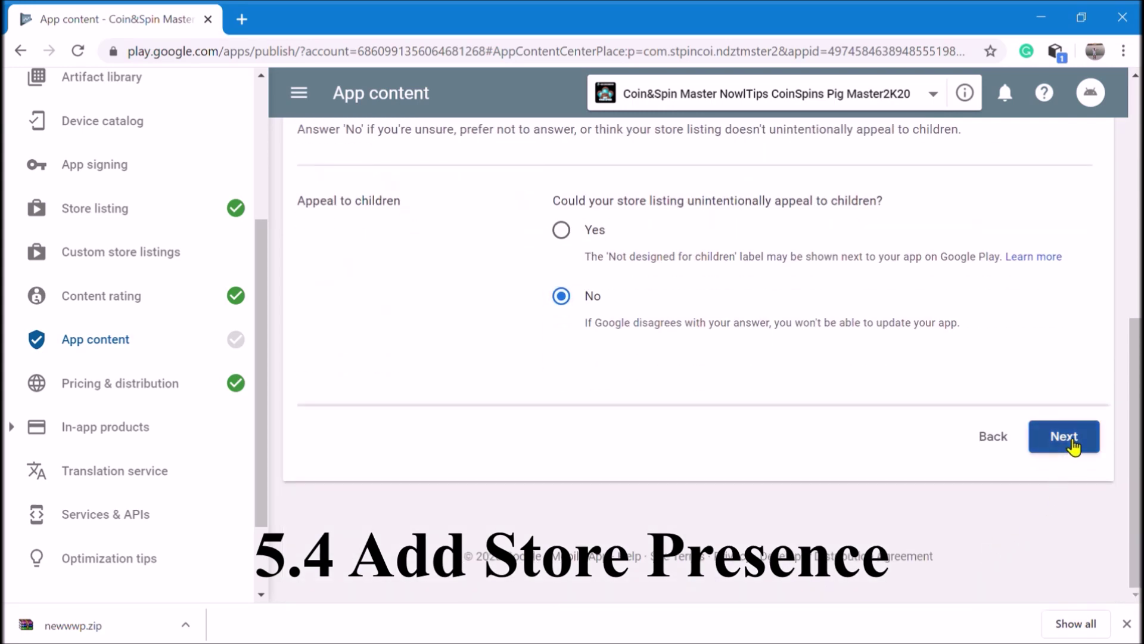
pyautogui.click(1063, 437)
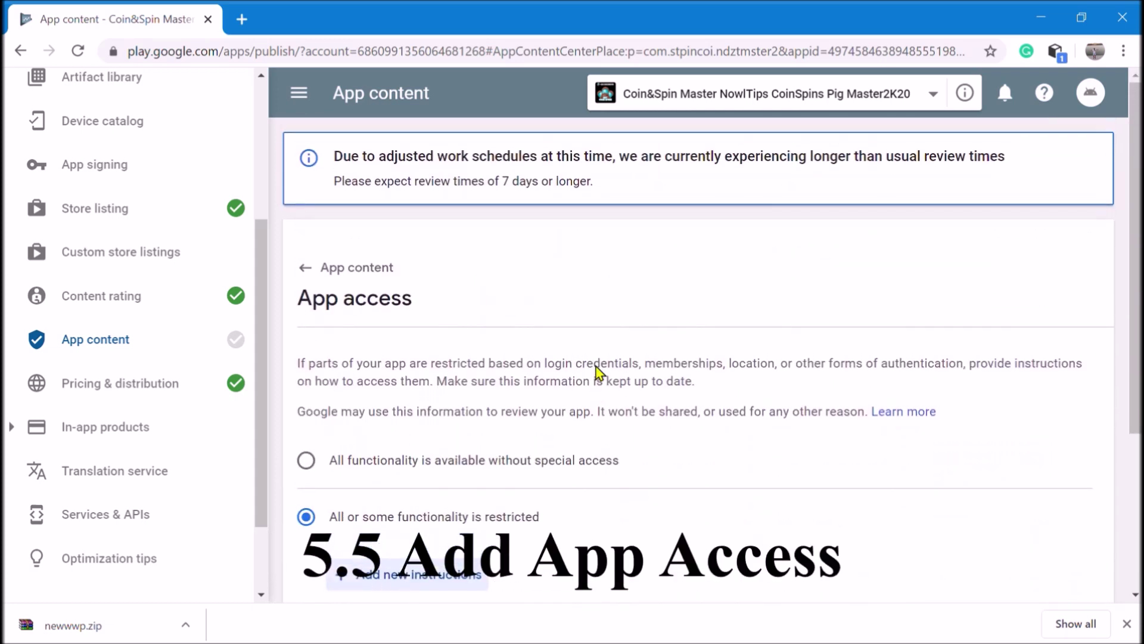
# Declare on App access that all functionality is available without special access
pyautogui.scroll(-2, 596, 371)
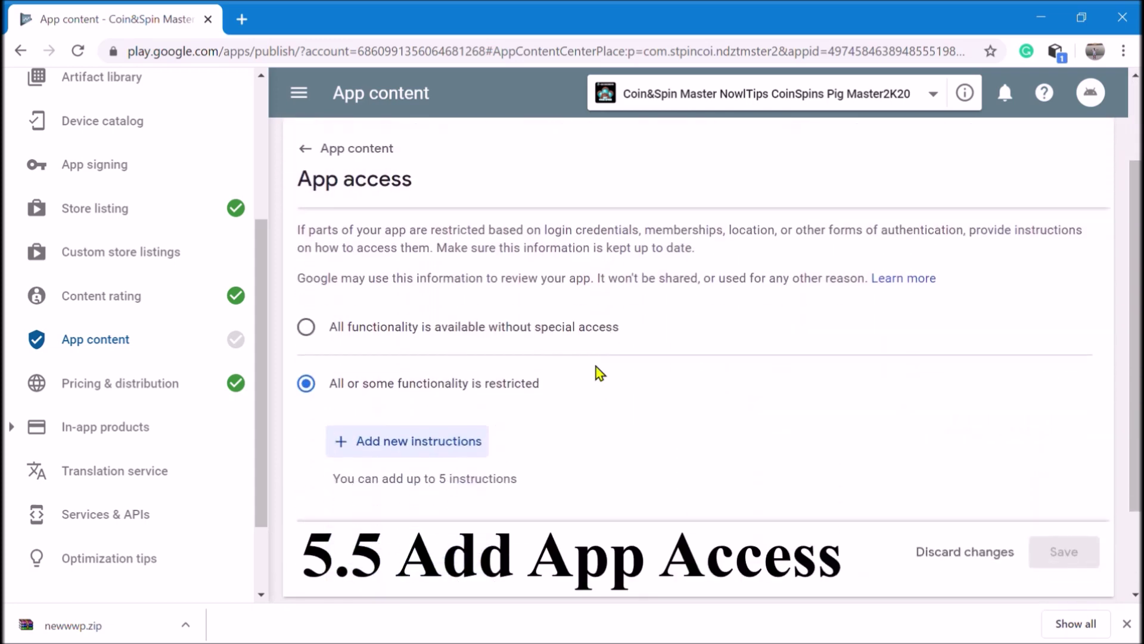
pyautogui.scroll(-2, 596, 367)
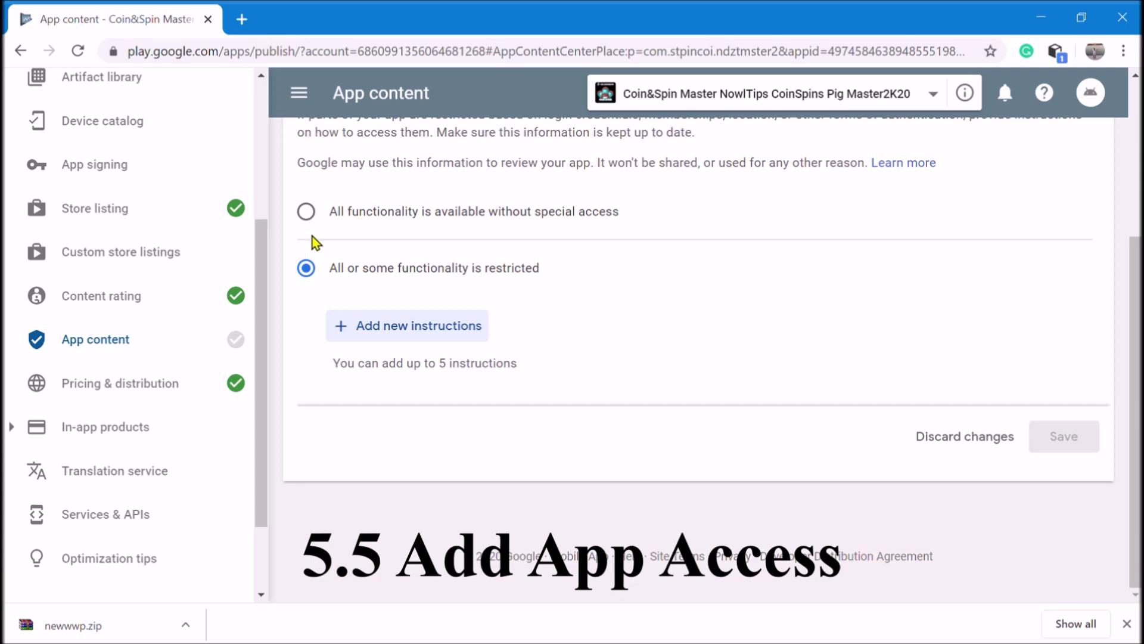
pyautogui.click(308, 213)
pyautogui.scroll(4, 682, 355)
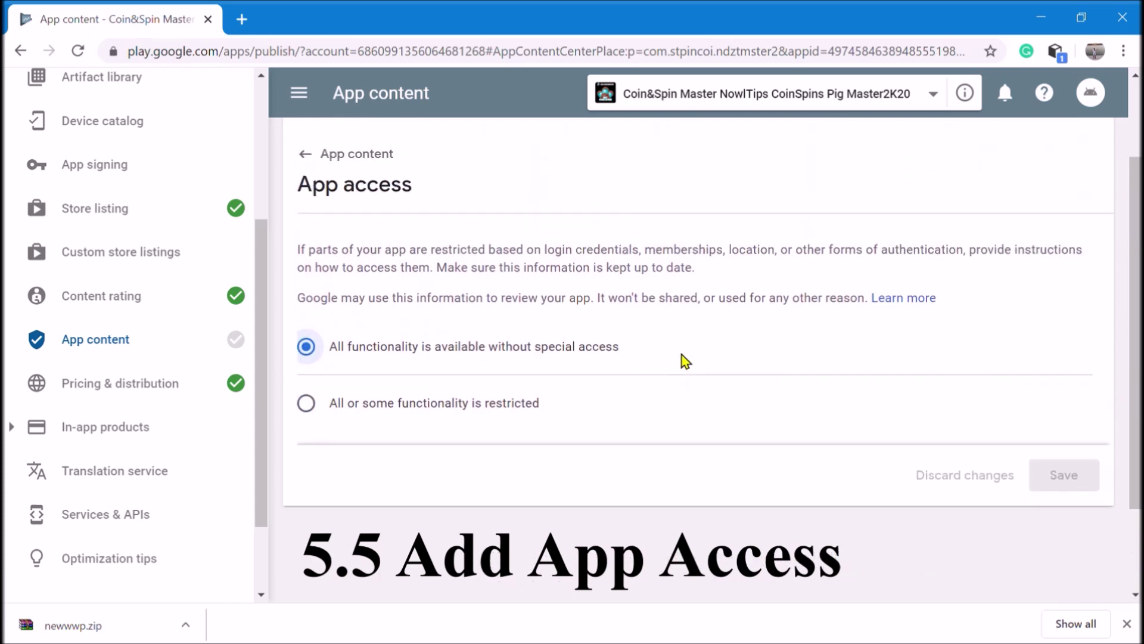
# Return to App content, then go to the App releases overview
pyautogui.click(309, 267)
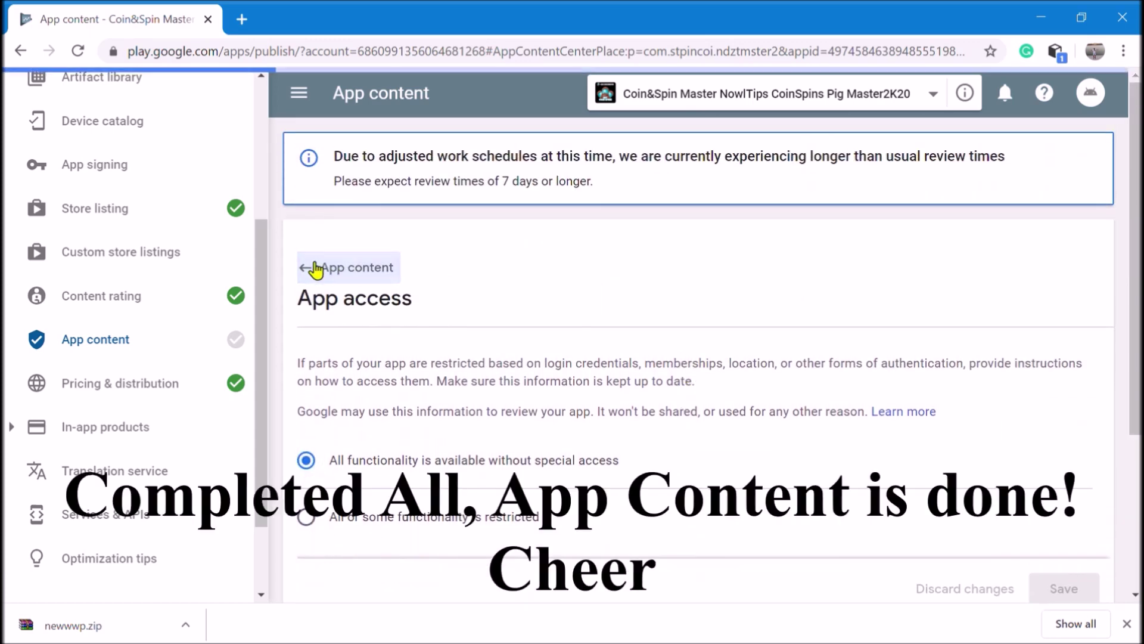
pyautogui.scroll(2, 966, 122)
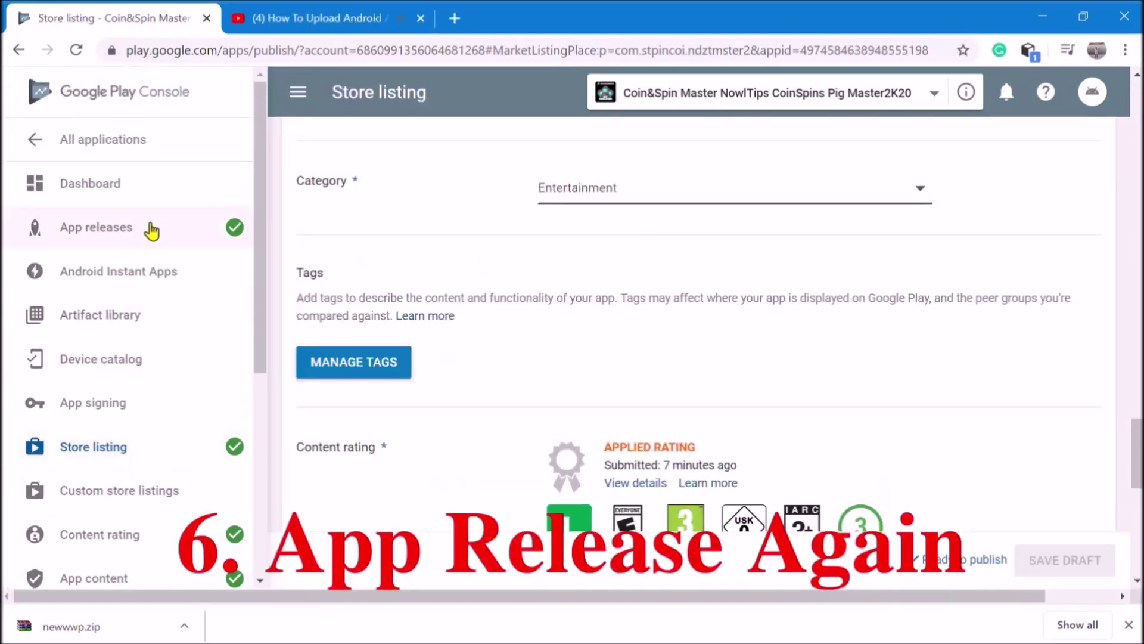
pyautogui.click(151, 229)
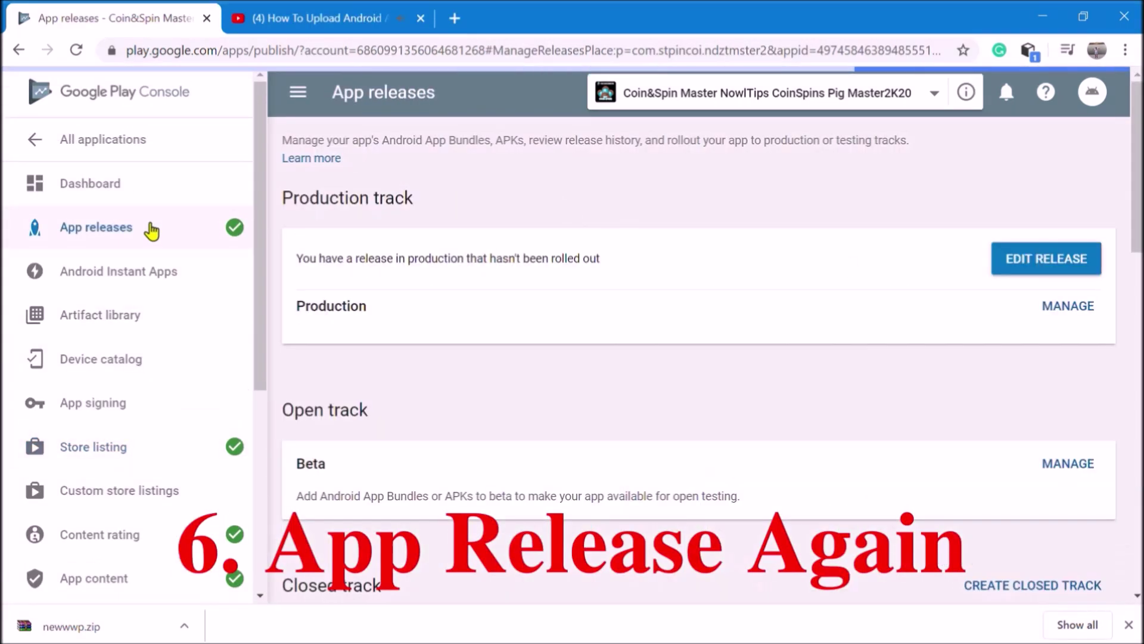
# Edit the Production track's 1.0 release, review it, and confirm its rollout to production
pyautogui.scroll(-1, 767, 359)
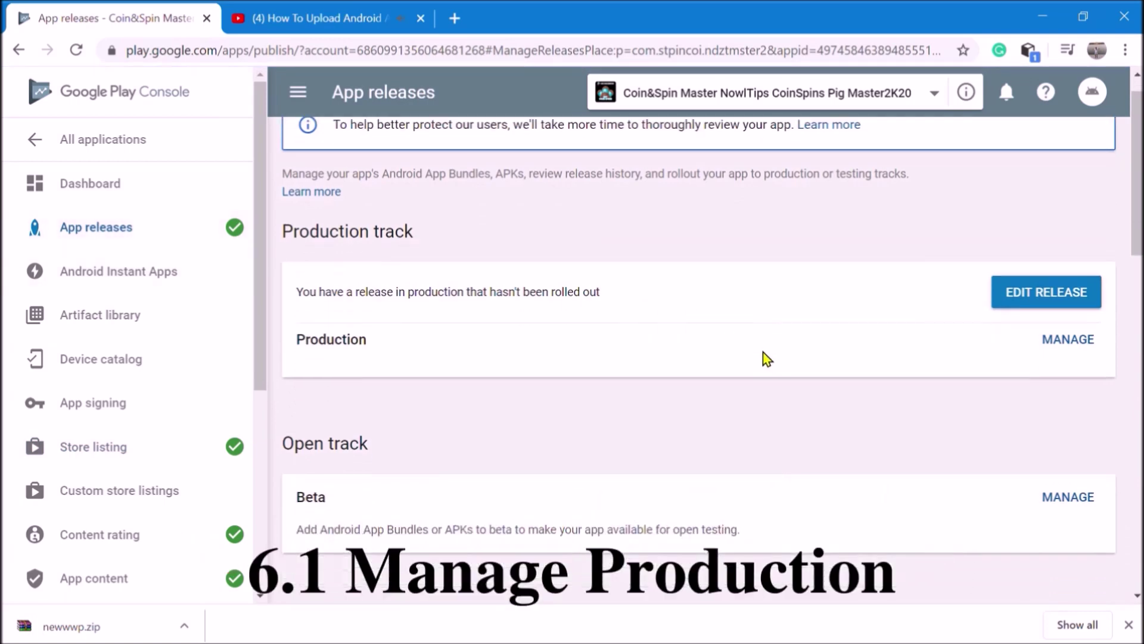
pyautogui.click(1066, 314)
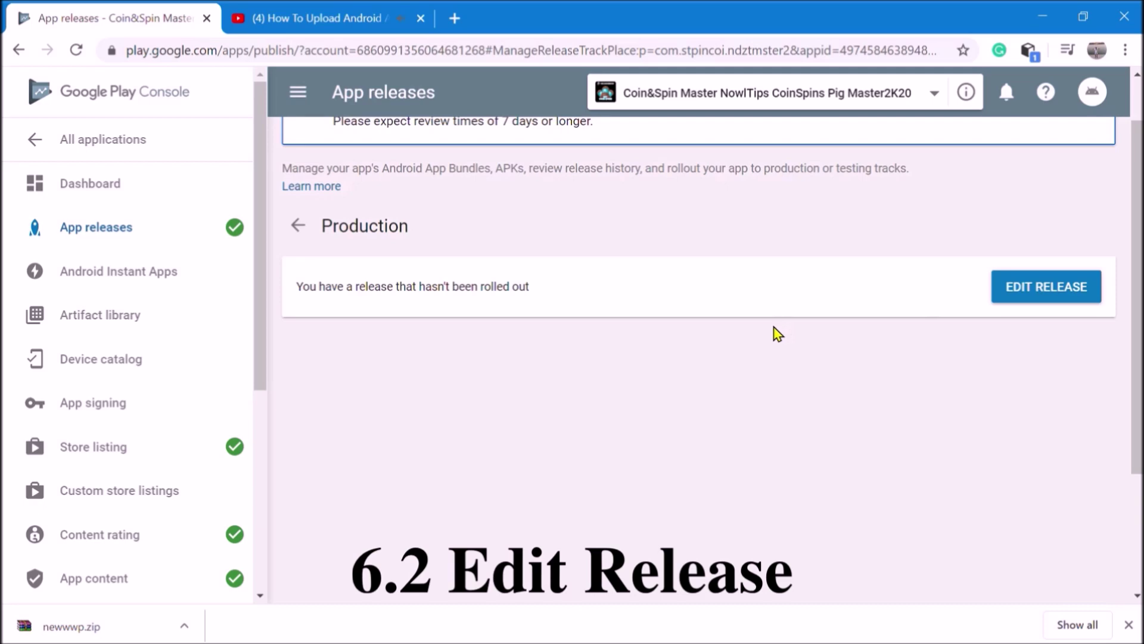
pyautogui.click(1046, 287)
pyautogui.scroll(-4, 911, 359)
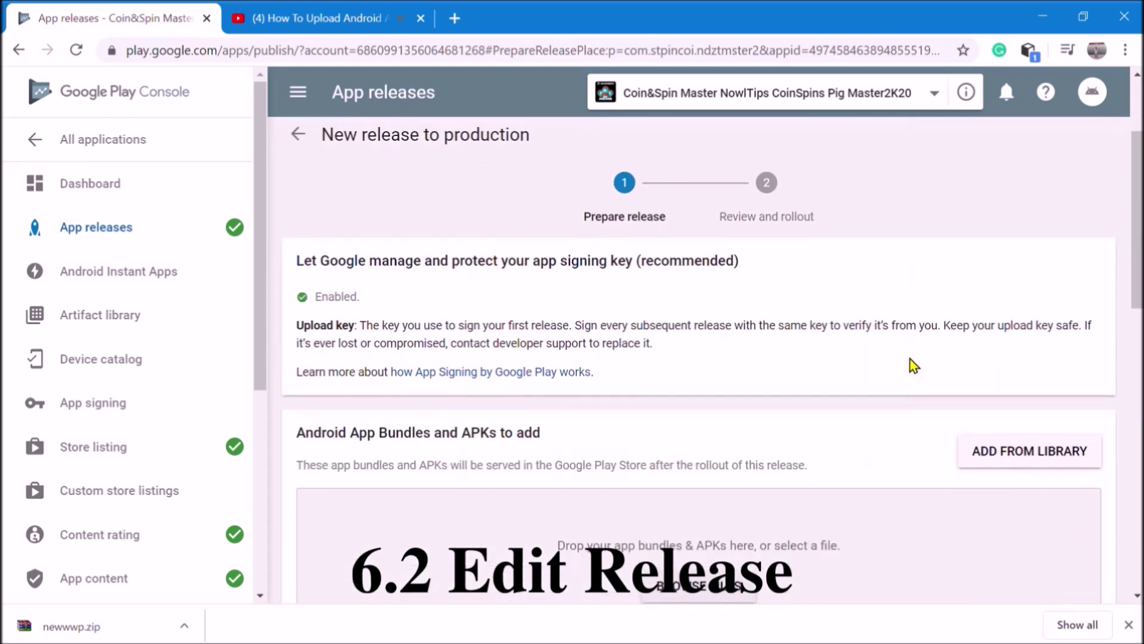
pyautogui.scroll(-2, 910, 359)
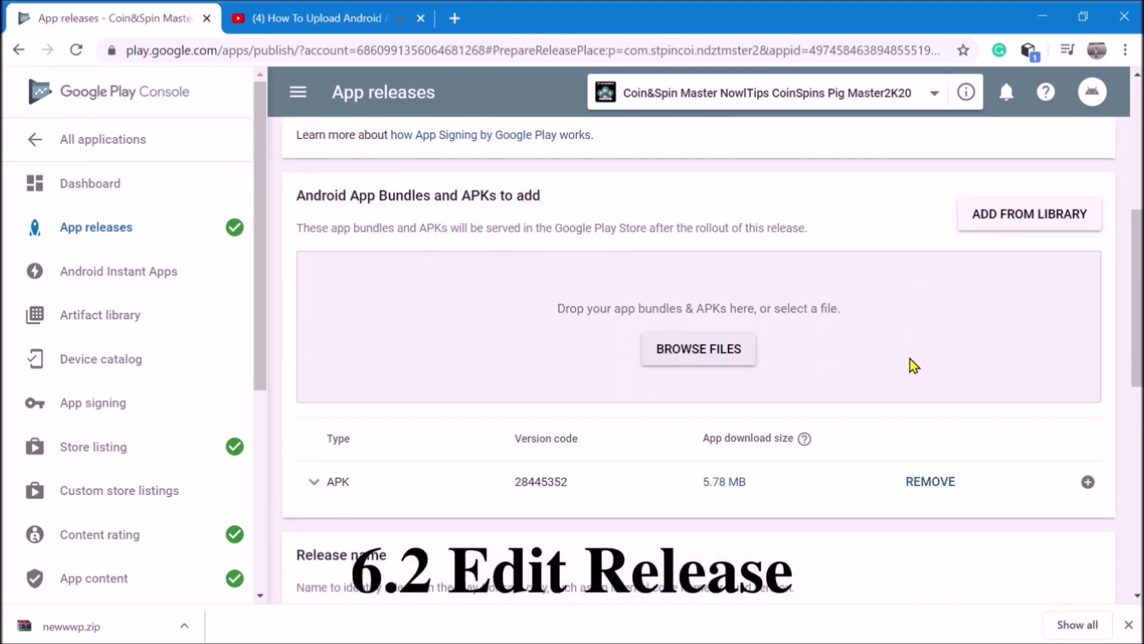
pyautogui.scroll(-6, 910, 358)
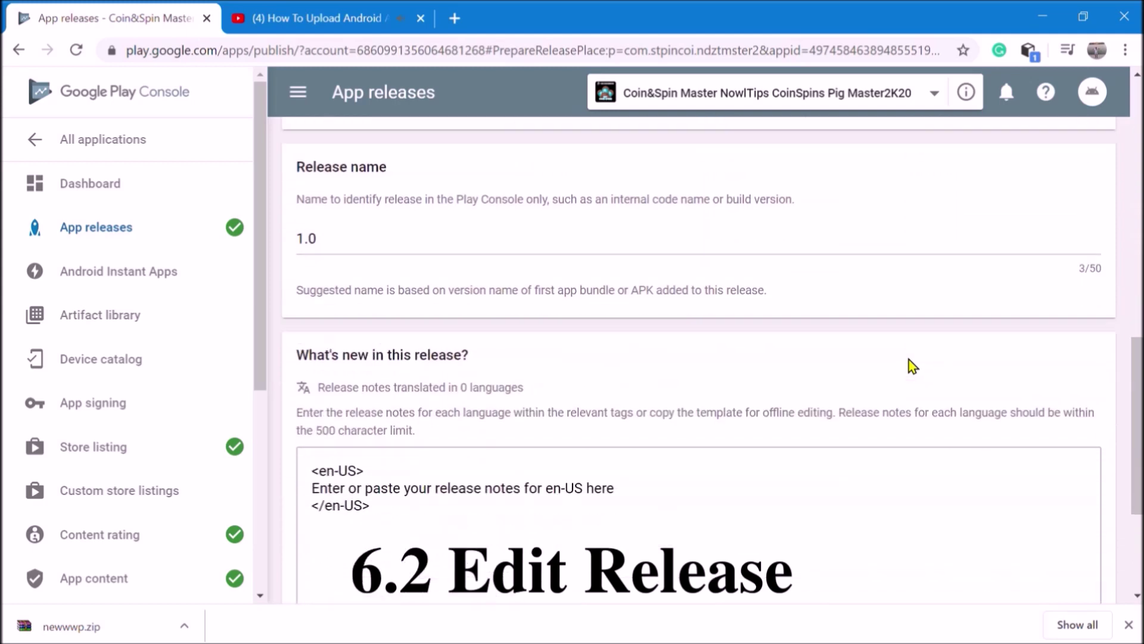
pyautogui.scroll(-4, 910, 359)
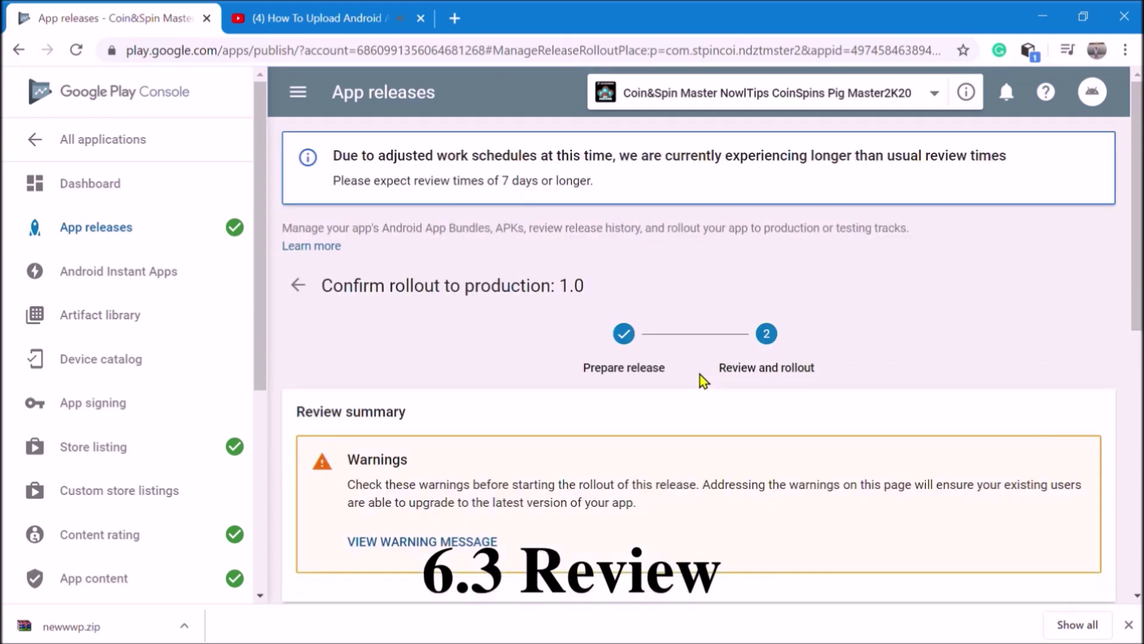
pyautogui.scroll(-10, 704, 381)
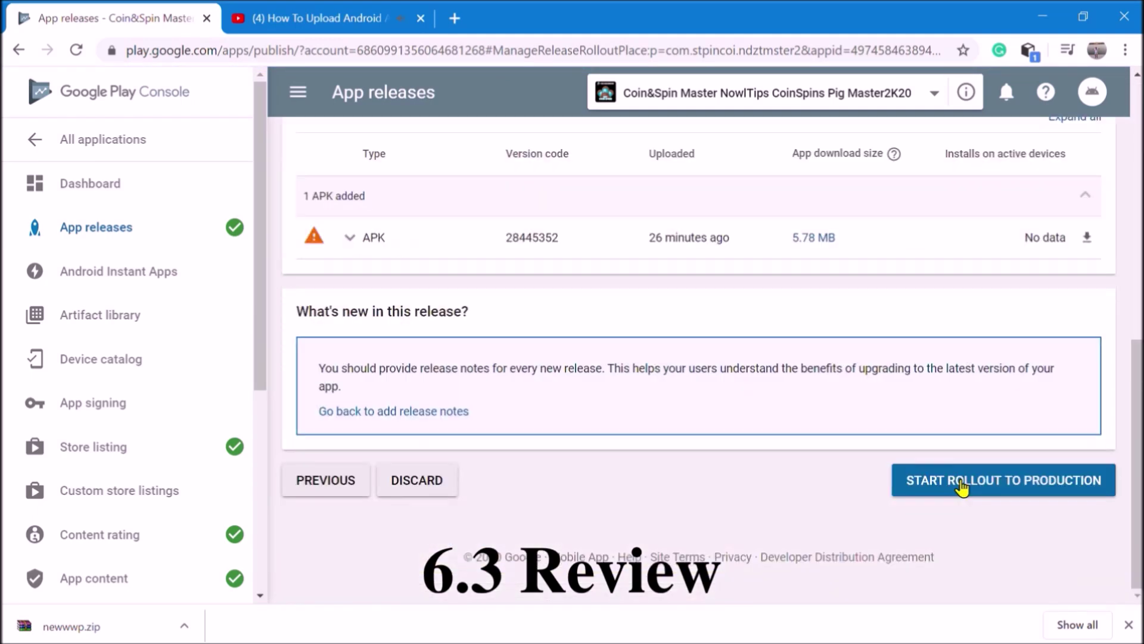
pyautogui.click(961, 487)
pyautogui.click(790, 365)
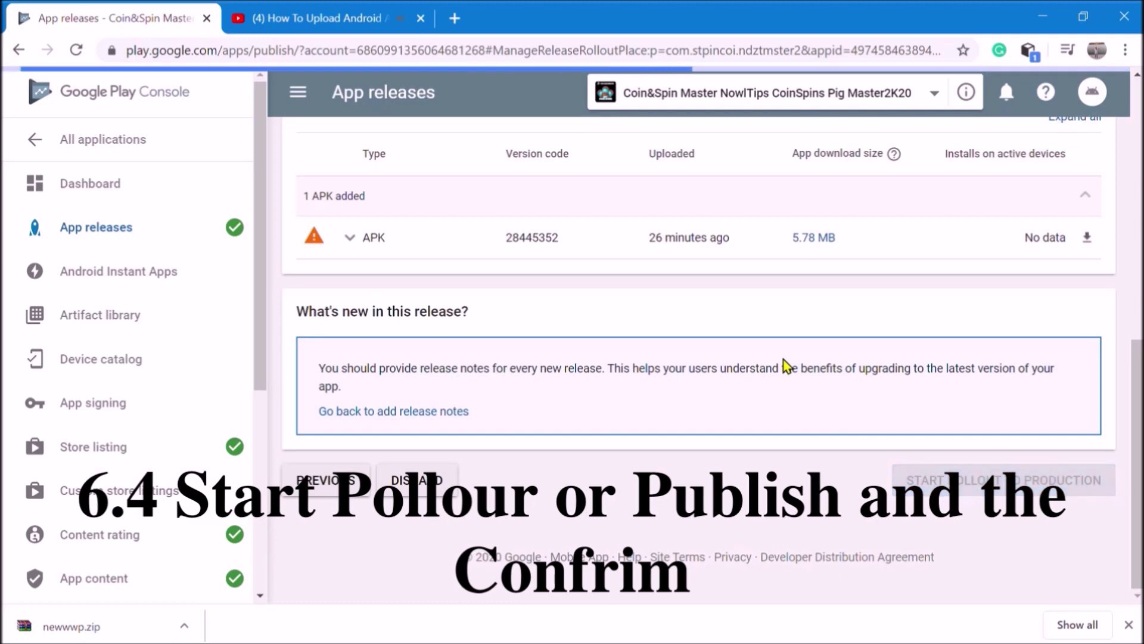
# Check in All applications that the app now shows Pending publication
pyautogui.click(143, 146)
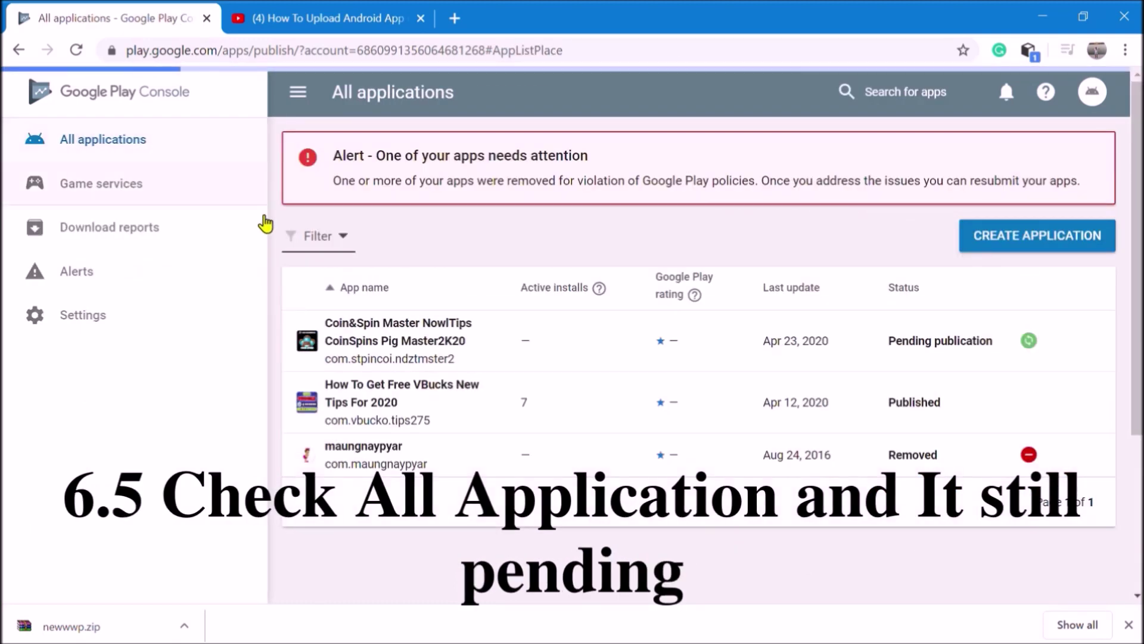
pyautogui.moveTo(675, 349)
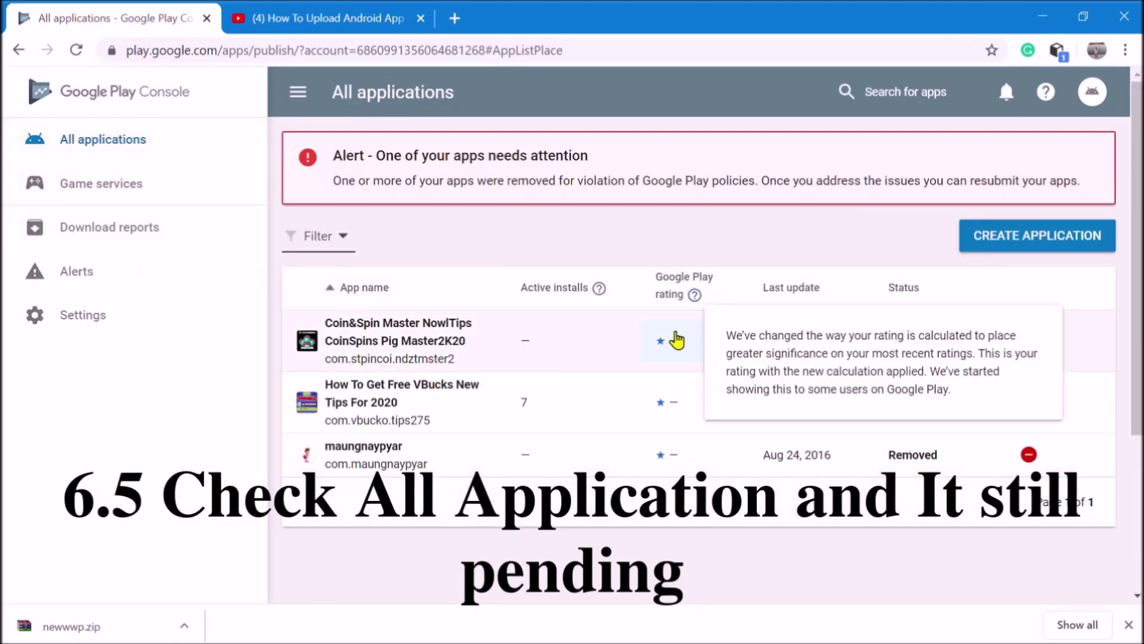
pyautogui.moveTo(623, 311)
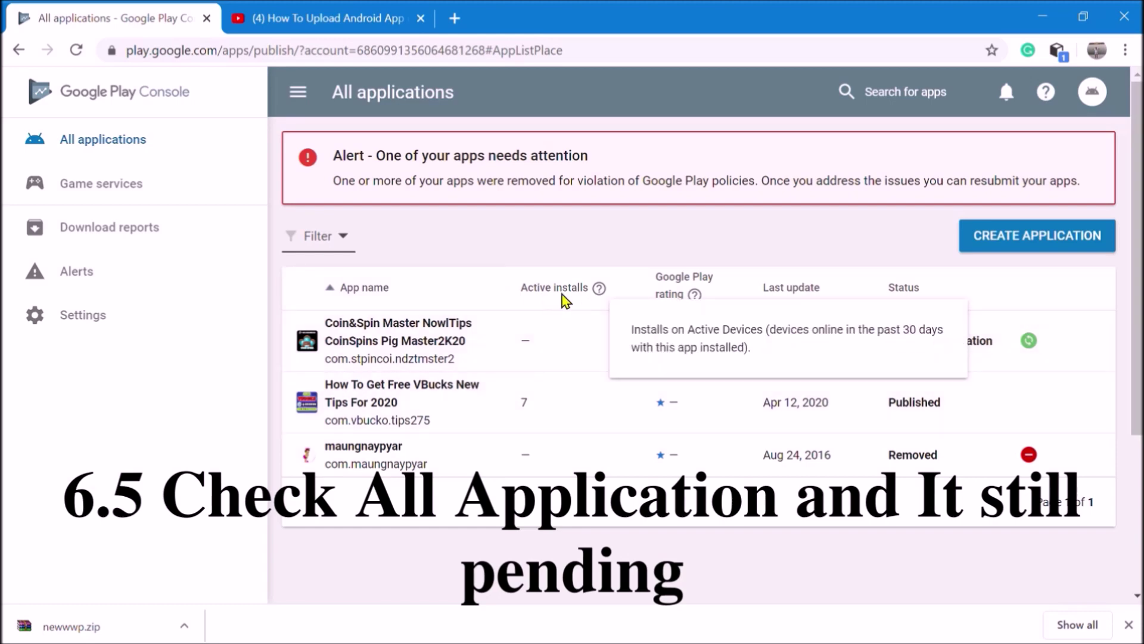